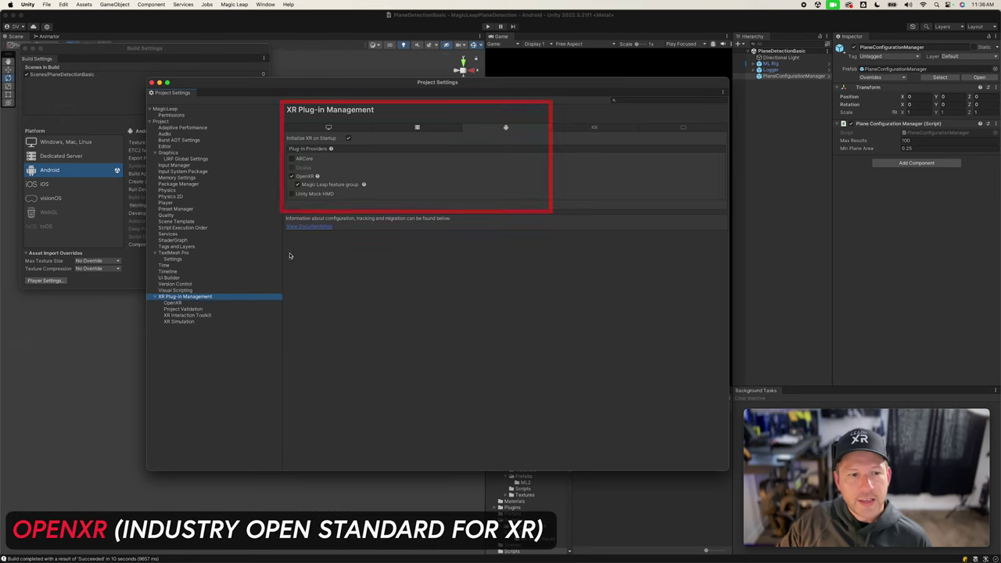
left_click(205, 304)
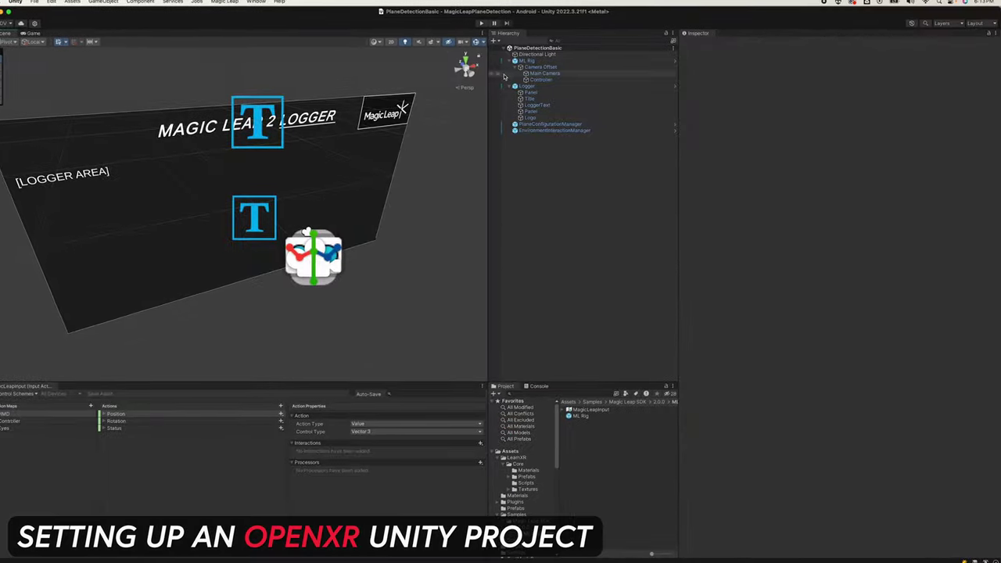
left_click(521, 57)
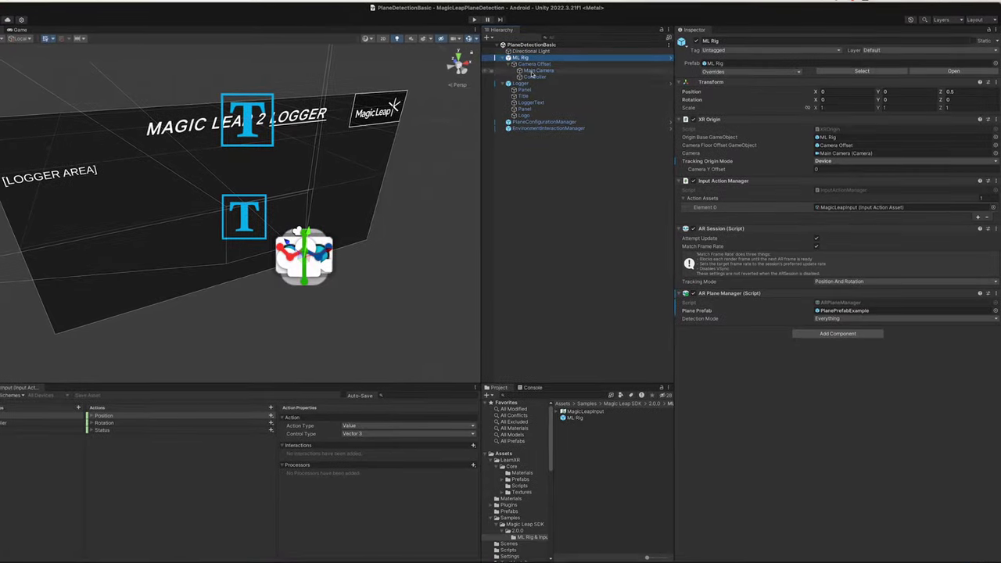
left_click(532, 77)
scroll(757, 275, "down", 10)
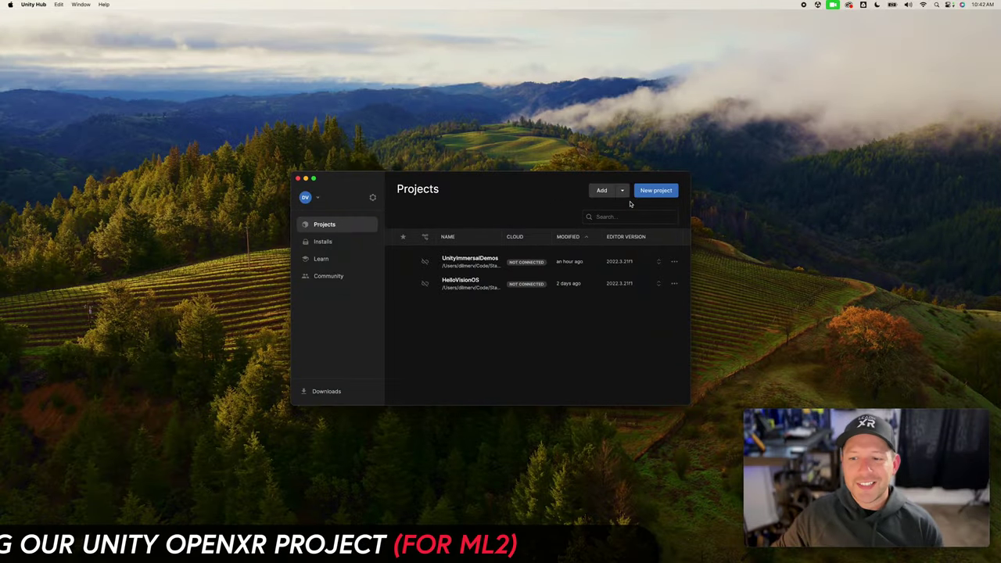
Create a new project from the 3D (URP) template with the name MagicLeapPlaneDetection
left_click(651, 194)
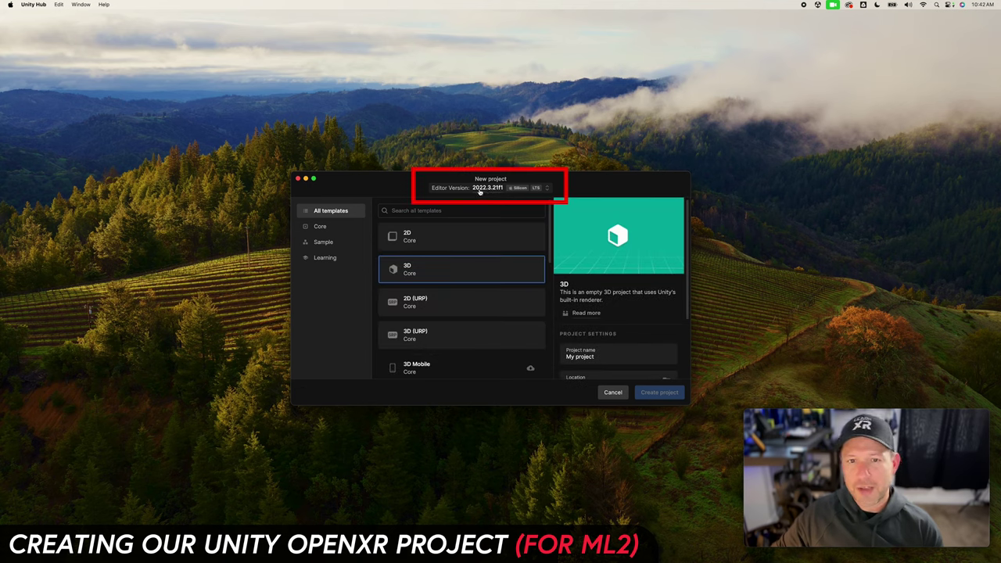
left_click(409, 338)
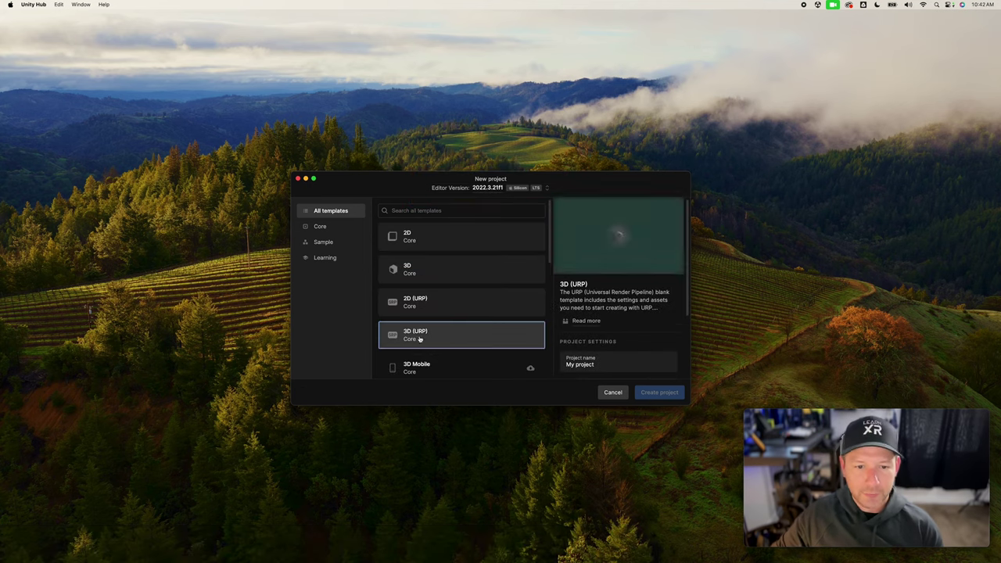
scroll(455, 336, "down", 2)
left_click(579, 364)
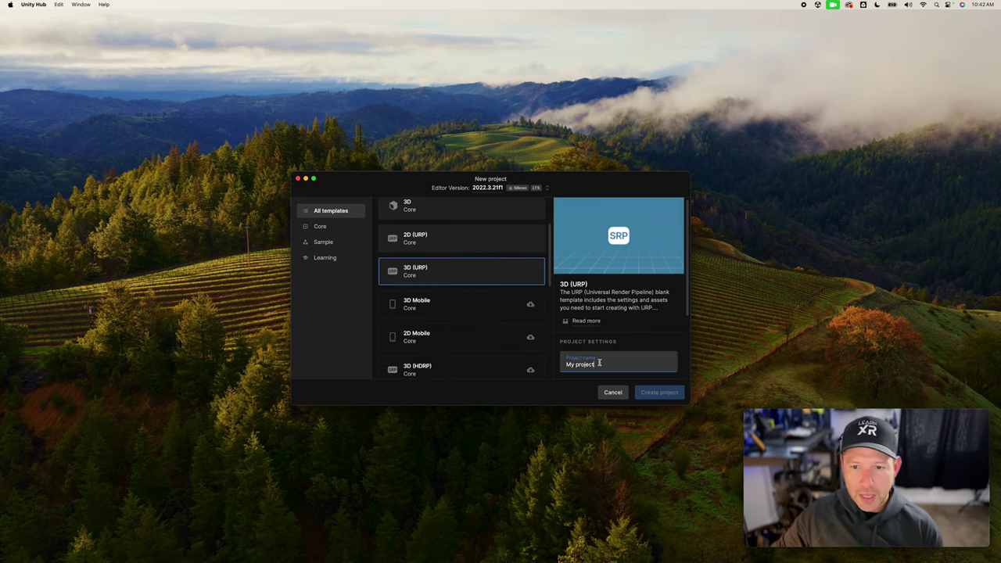
type("MagicLeap")
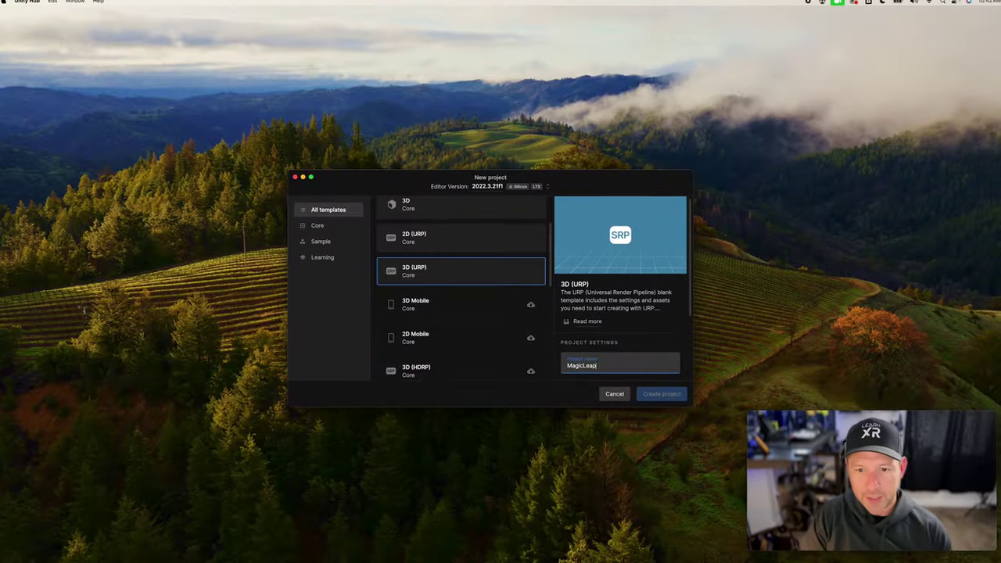
type("PlaneDetection")
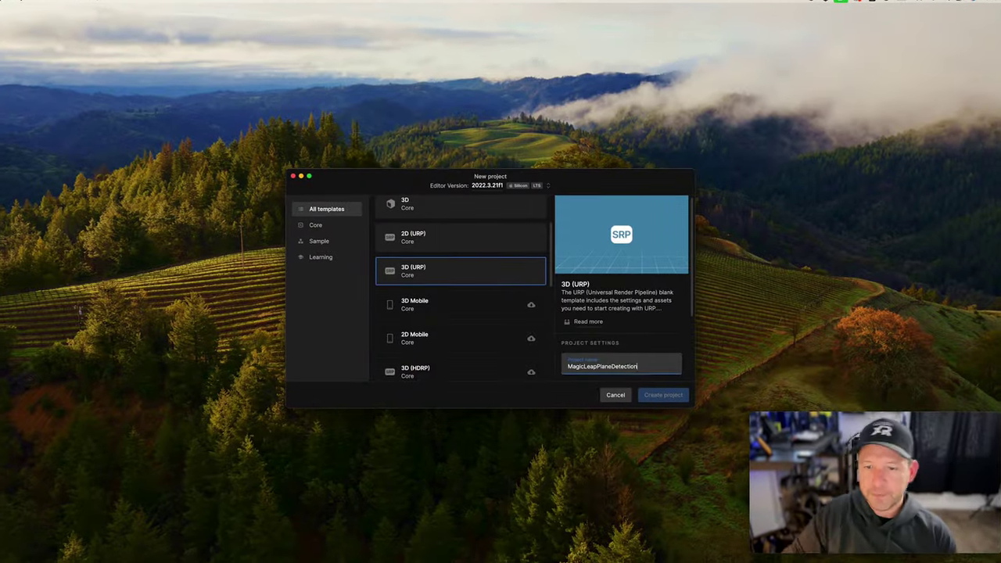
scroll(568, 356, "down", 3)
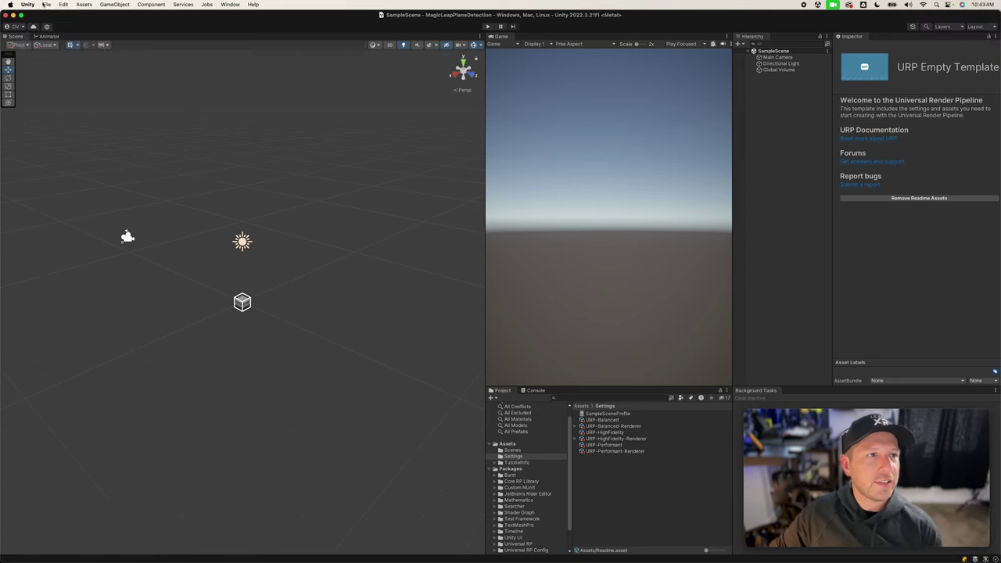
Switch the project's build platform to Android
left_click(46, 4)
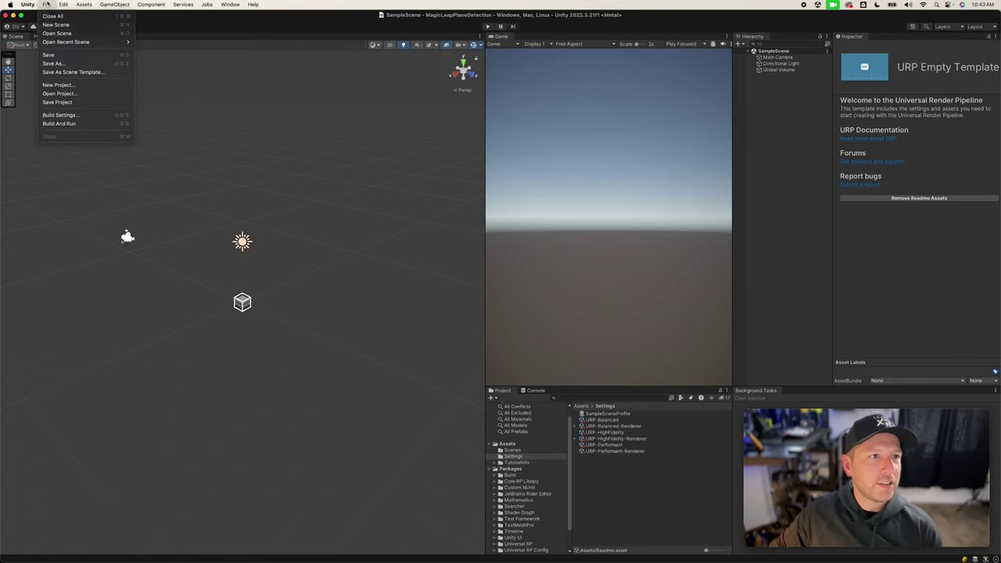
left_click(63, 116)
left_click(57, 169)
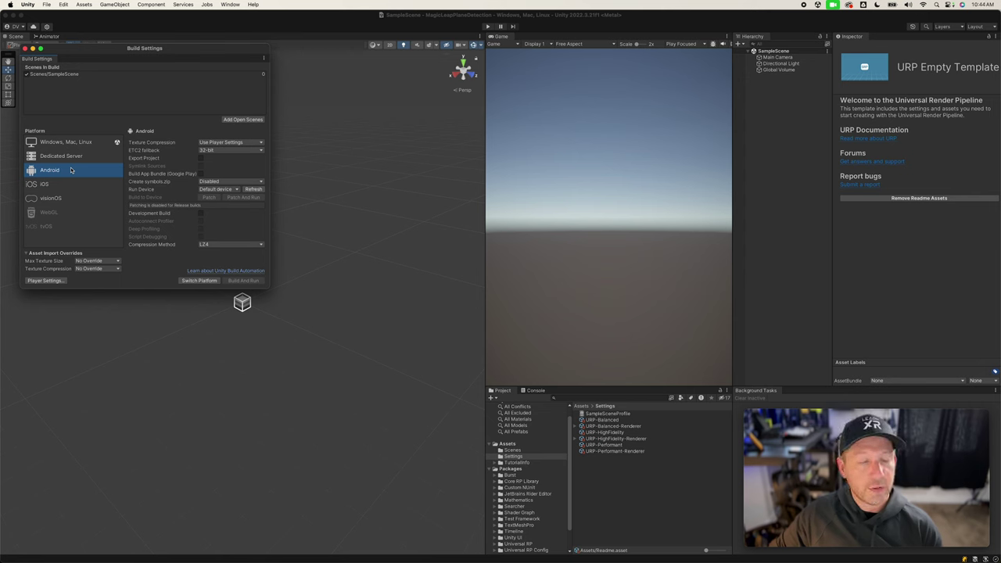
left_click(200, 280)
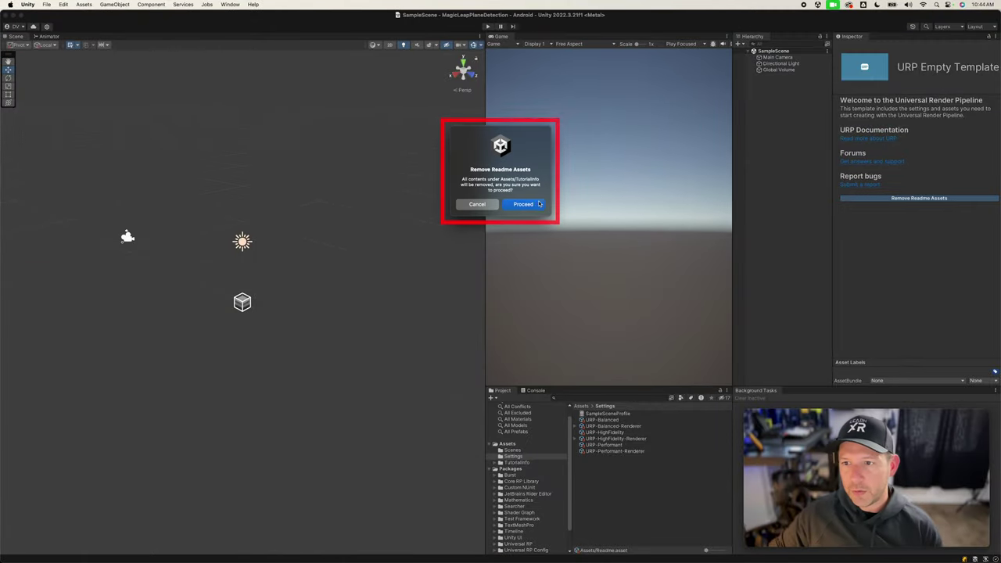
Remove the template's readme assets and delete all default assets in the Settings folder
left_click(523, 204)
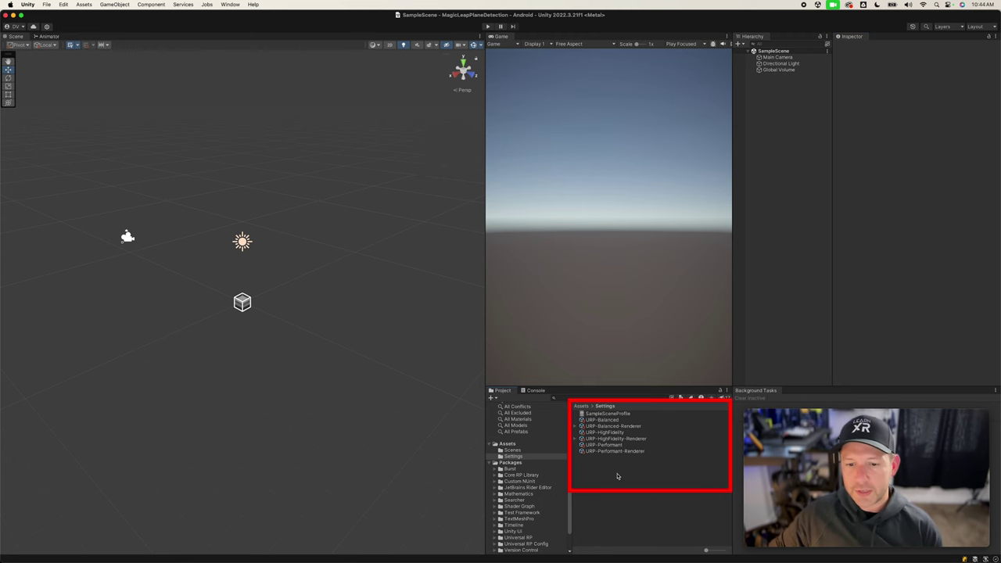
key("super+a")
key("super+BackSpace")
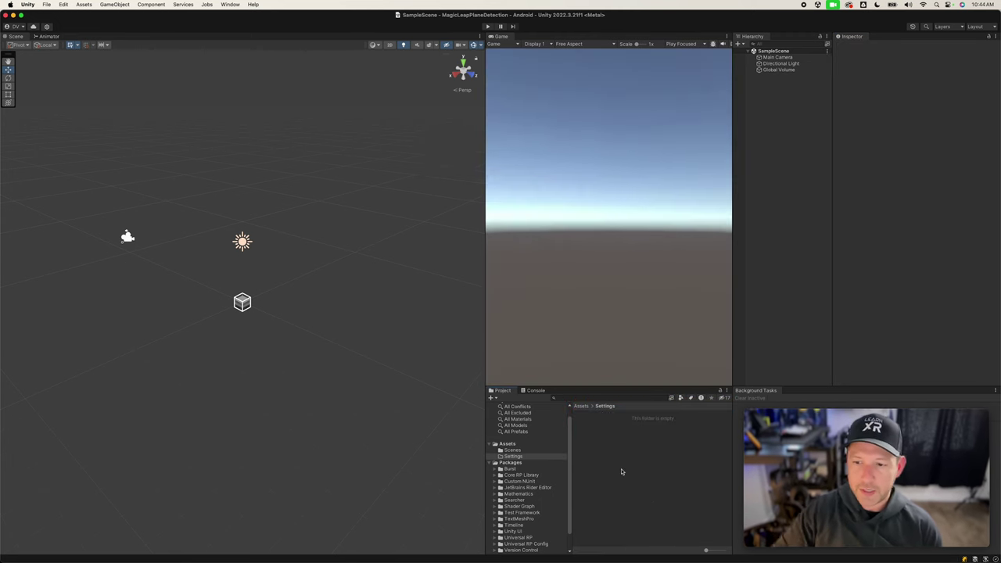
Create a URP asset with Universal Renderer in the Settings folder and name it URP
right_click(639, 434)
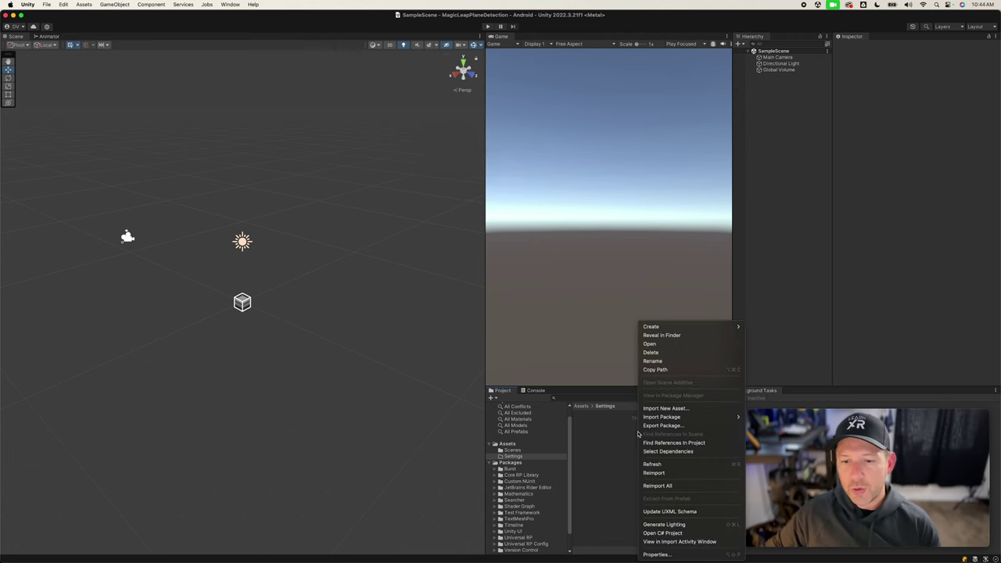
mouse_move(692, 327)
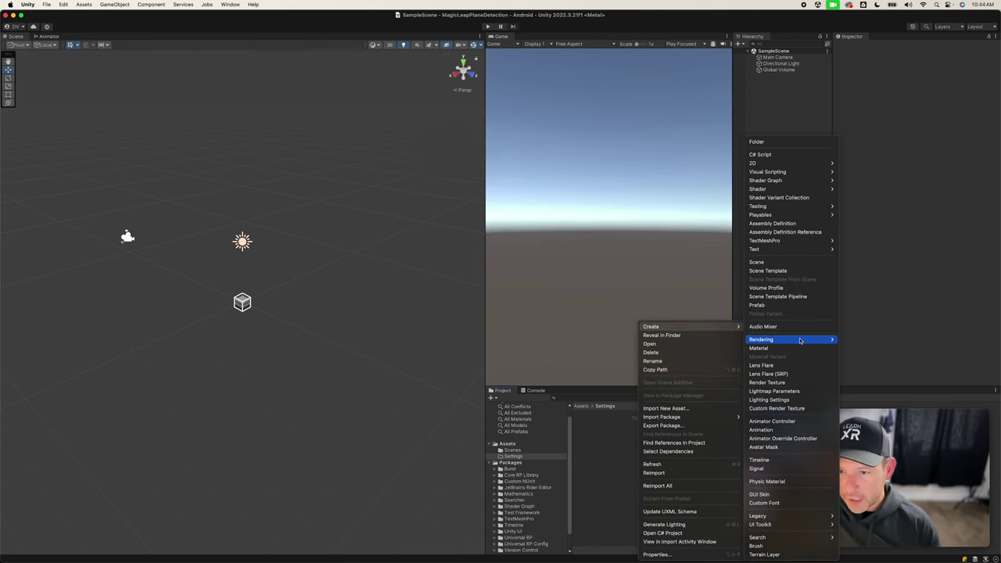
mouse_move(814, 339)
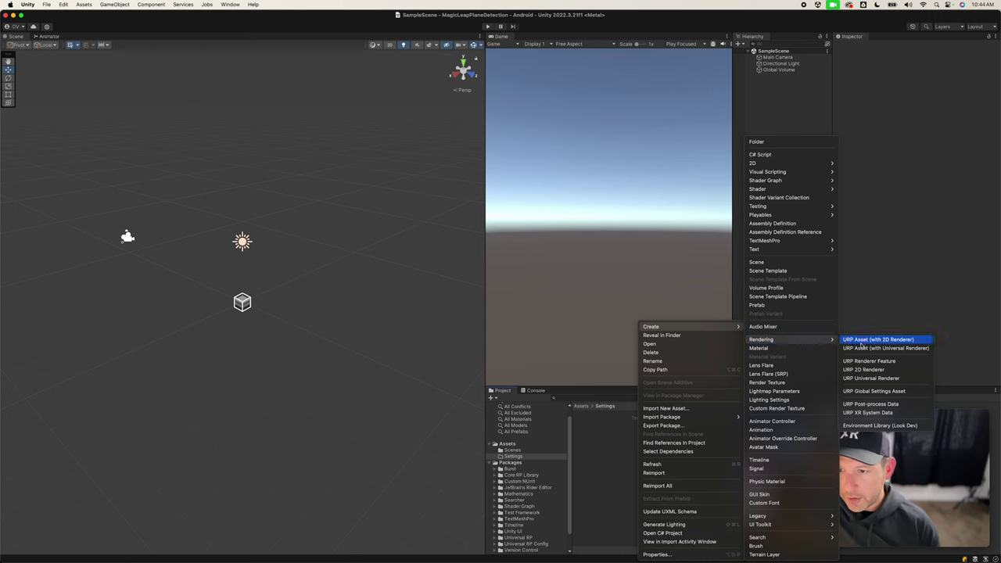
left_click(913, 350)
type("URP")
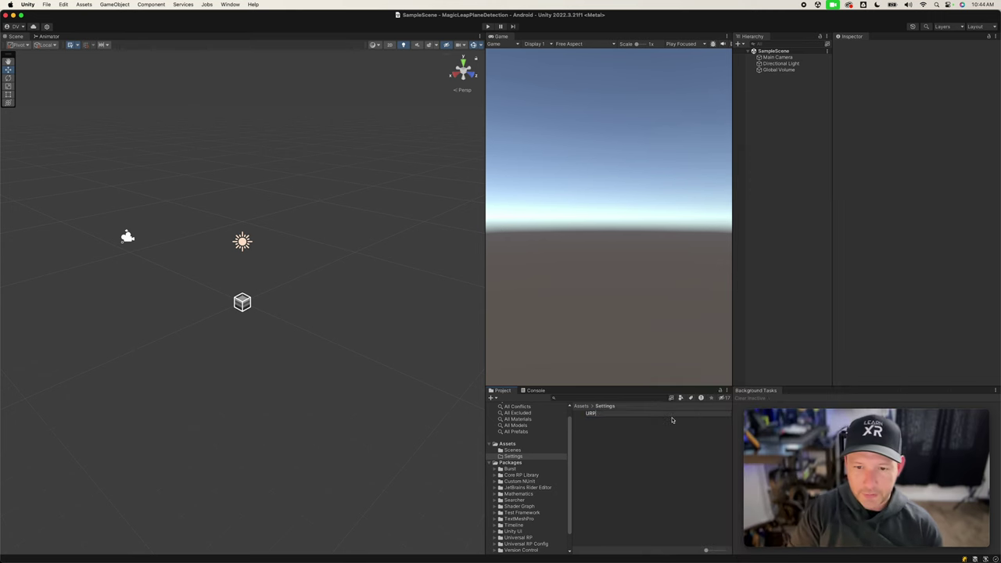
key("Return")
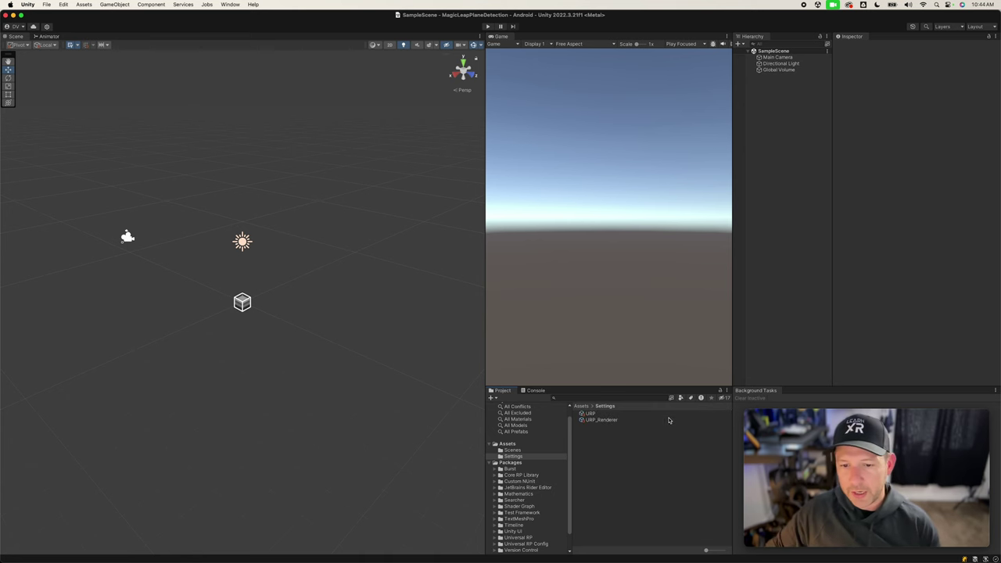
Disable HDR on the URP asset and set its shadows' Last Border to 5
left_click(603, 420)
left_click(604, 414)
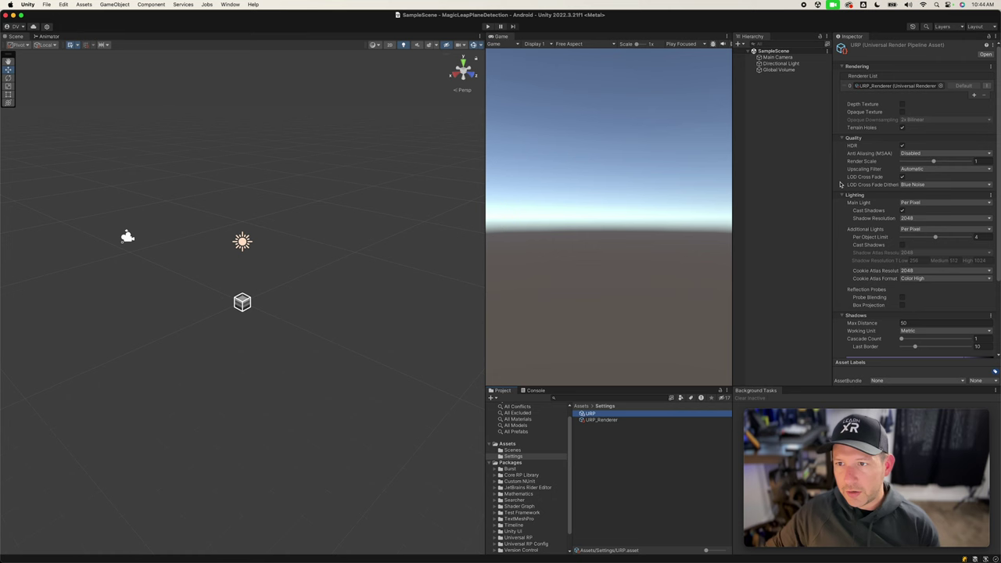
left_click(902, 146)
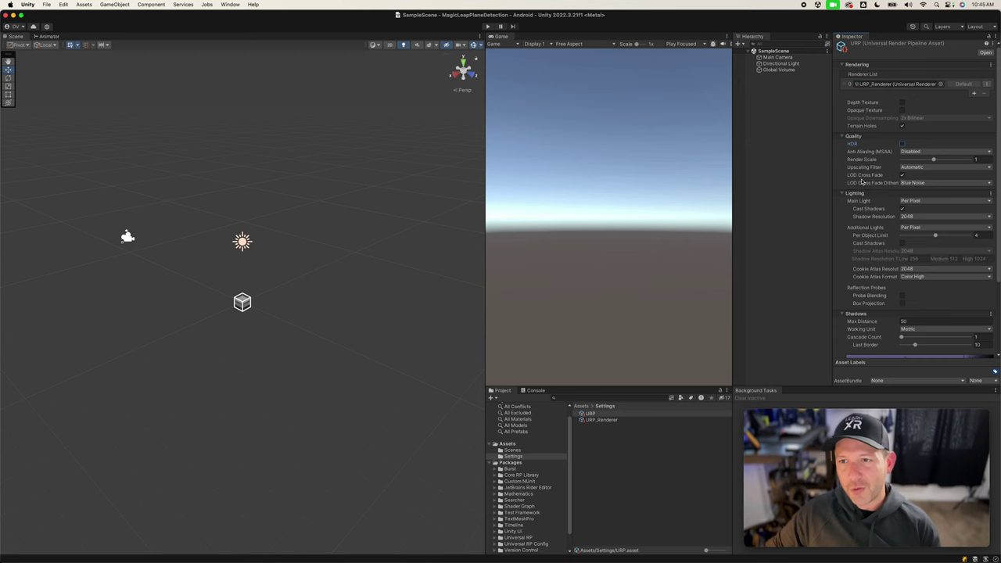
scroll(861, 277, "down", 3)
left_click(978, 259)
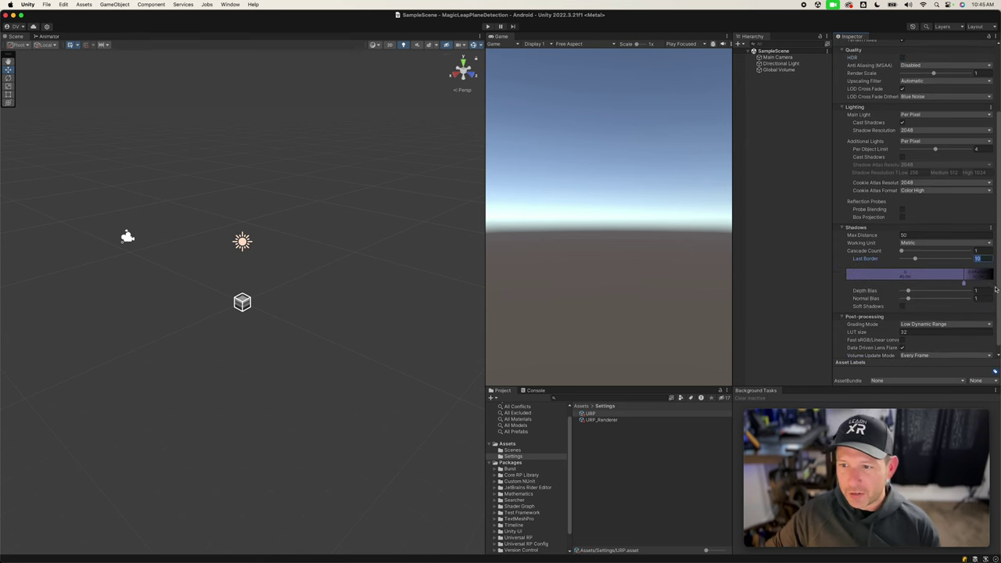
type("5")
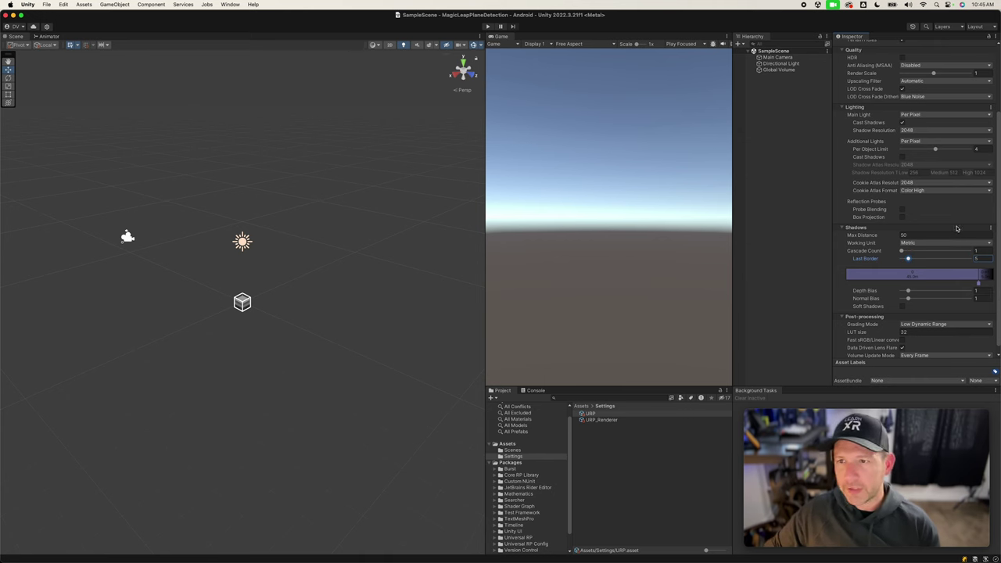
scroll(956, 228, "up", 3)
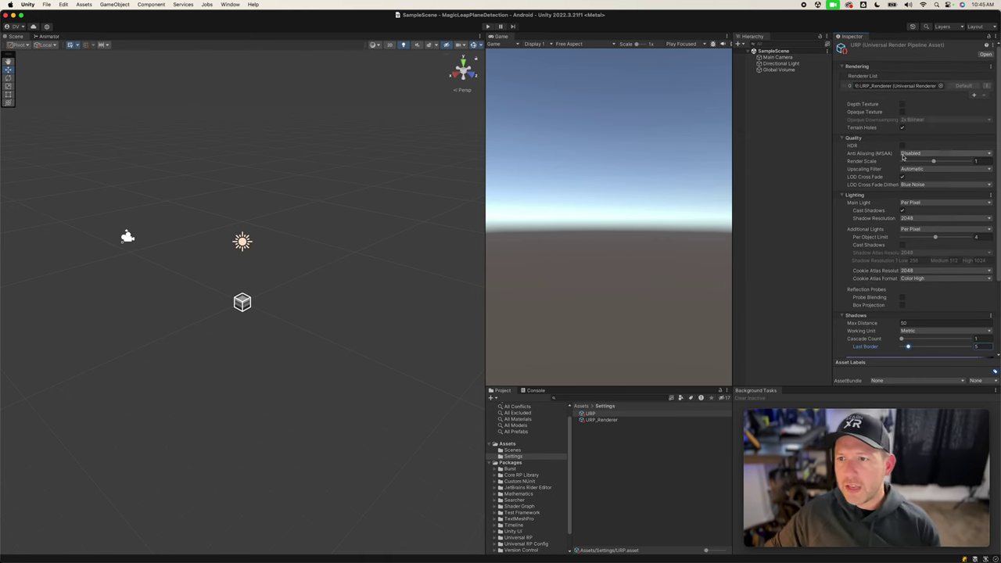
Assign the URP asset as the render pipeline in the project's Graphics settings
left_click(46, 3)
left_click(75, 118)
left_click(61, 282)
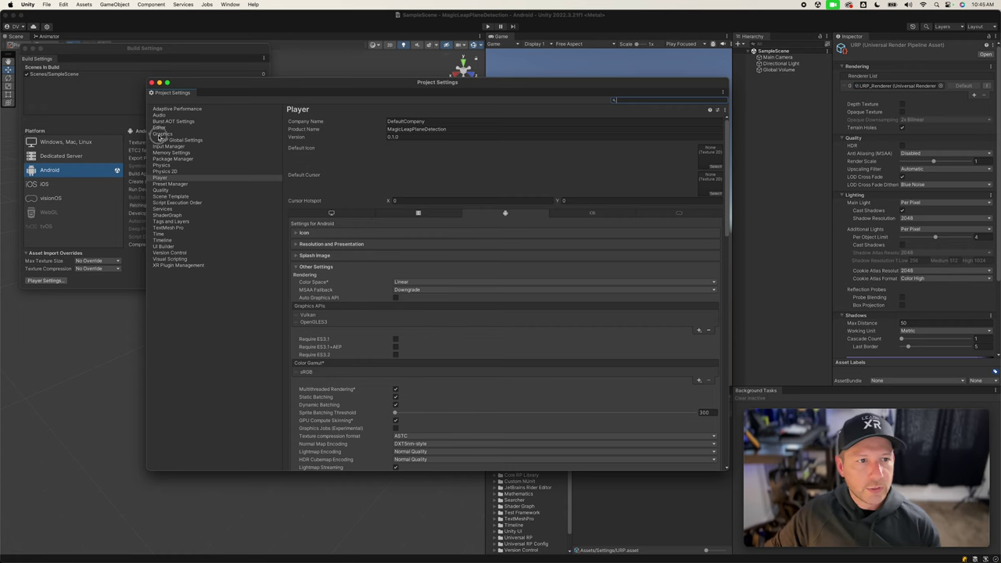
left_click(162, 134)
left_click(719, 127)
double_click(606, 170)
left_click(533, 202)
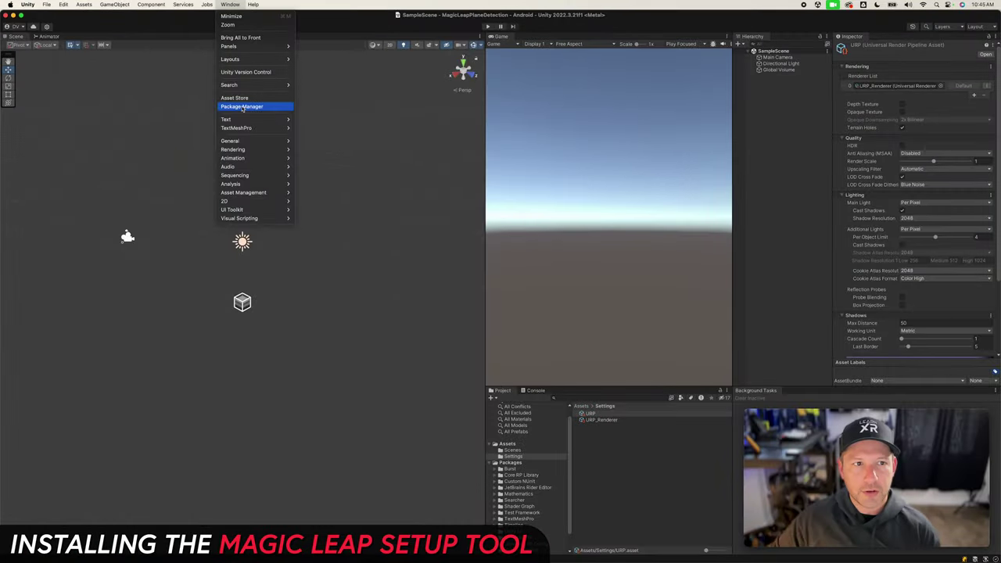
Search the My Assets packages in the Package Manager for "Magic Leap"
left_click(242, 108)
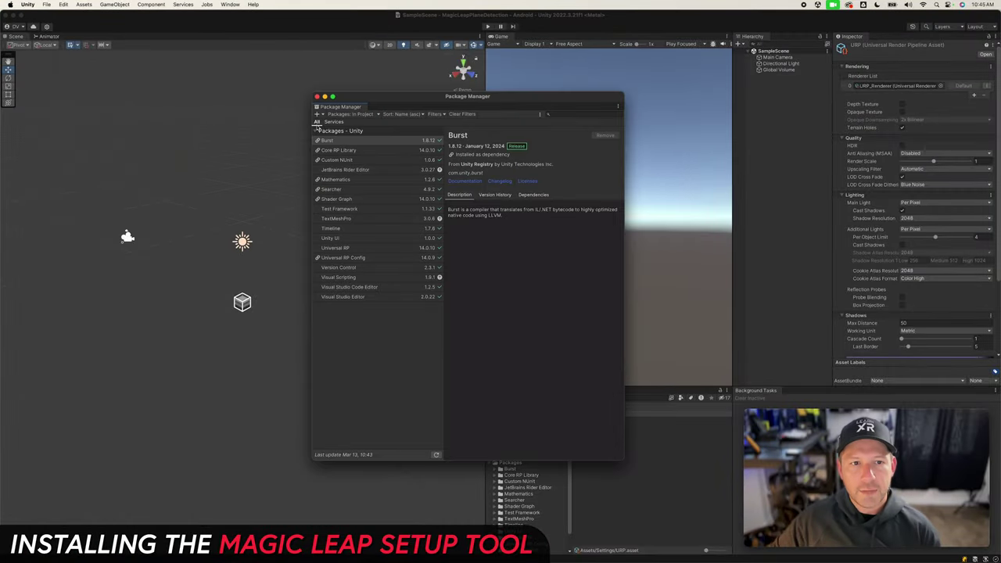
left_click(351, 115)
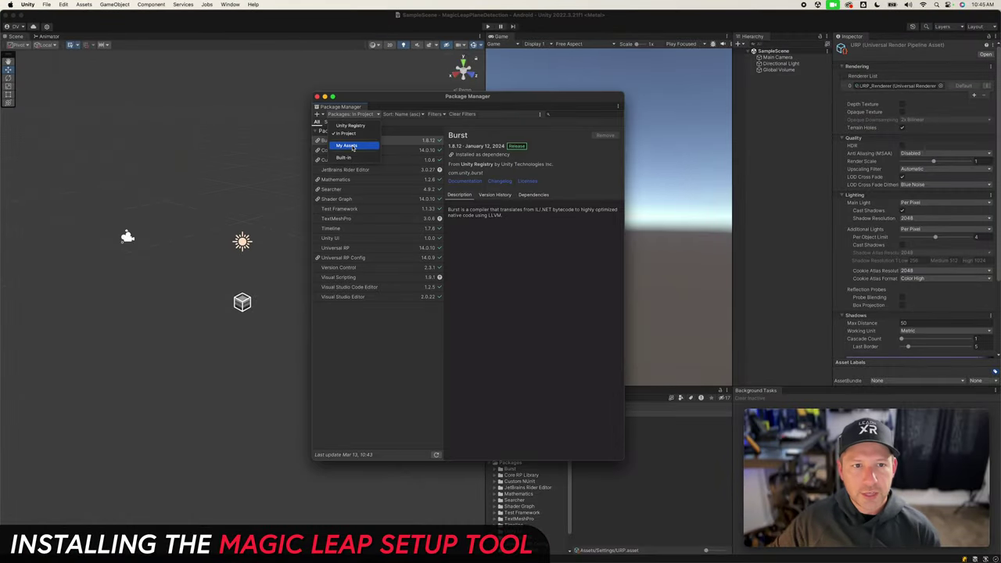
left_click(353, 147)
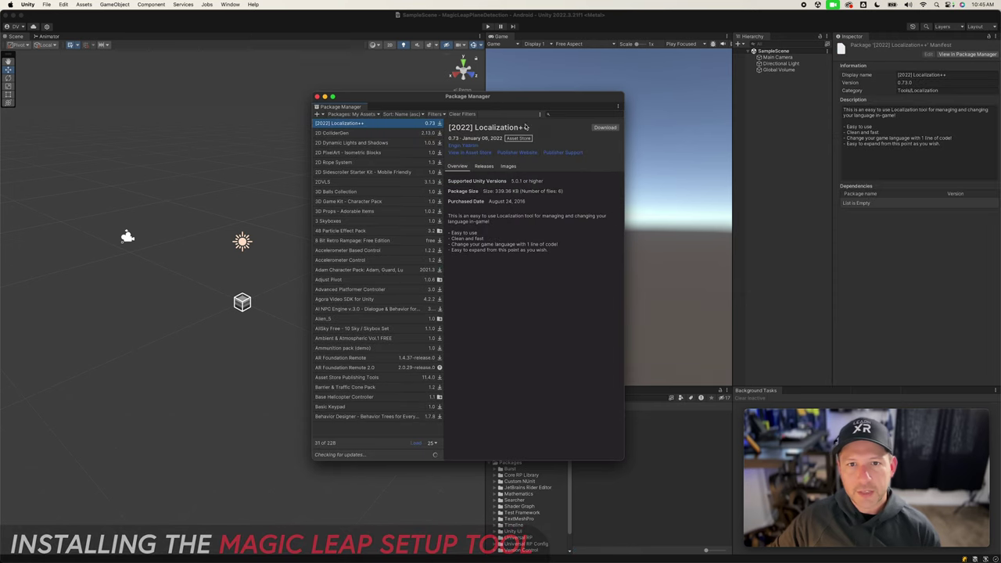
left_click(556, 115)
type("magic Leap")
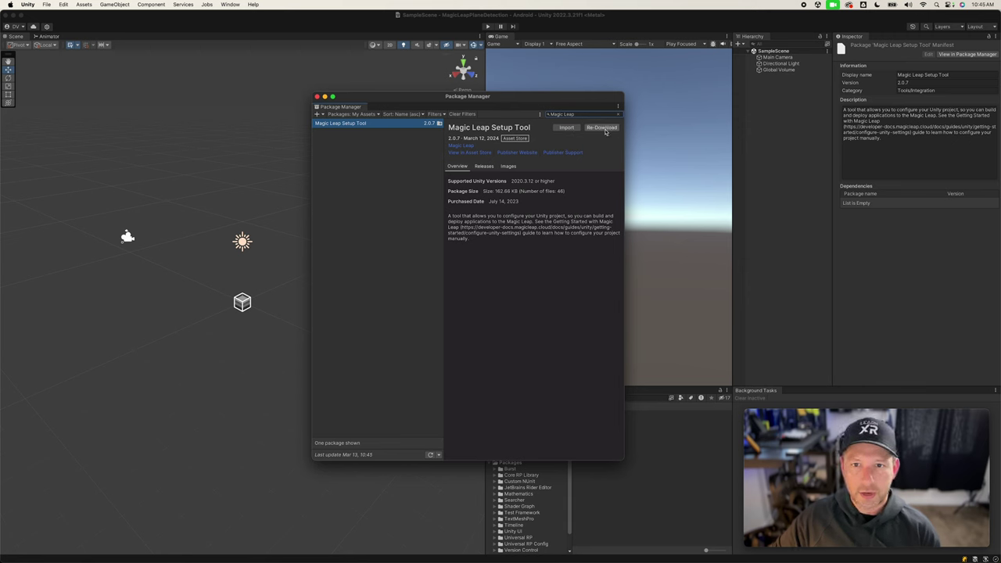
Import the complete Magic Leap Setup Tool package and choose OpenXR as the SDK to use
left_click(567, 127)
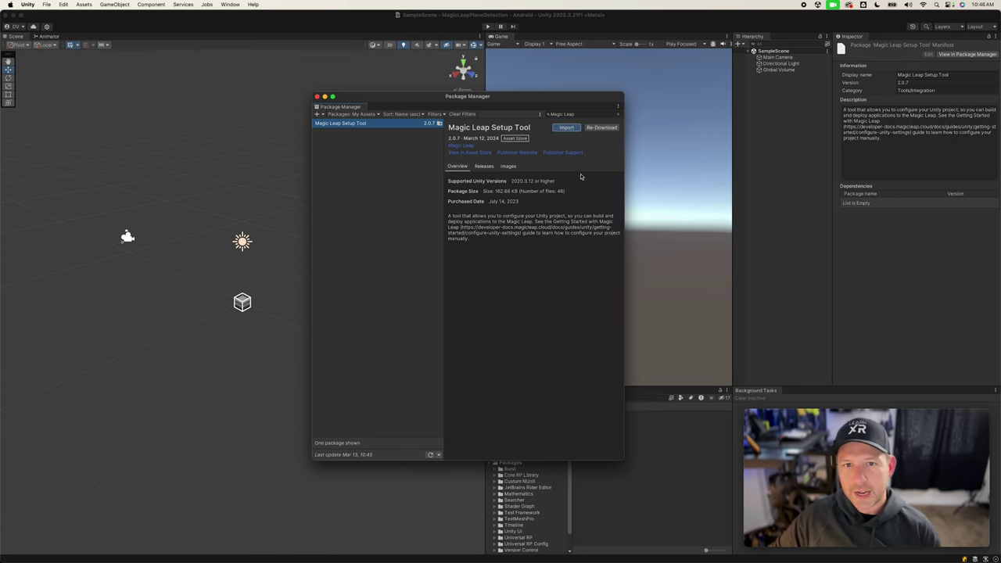
scroll(375, 231, "down", 5)
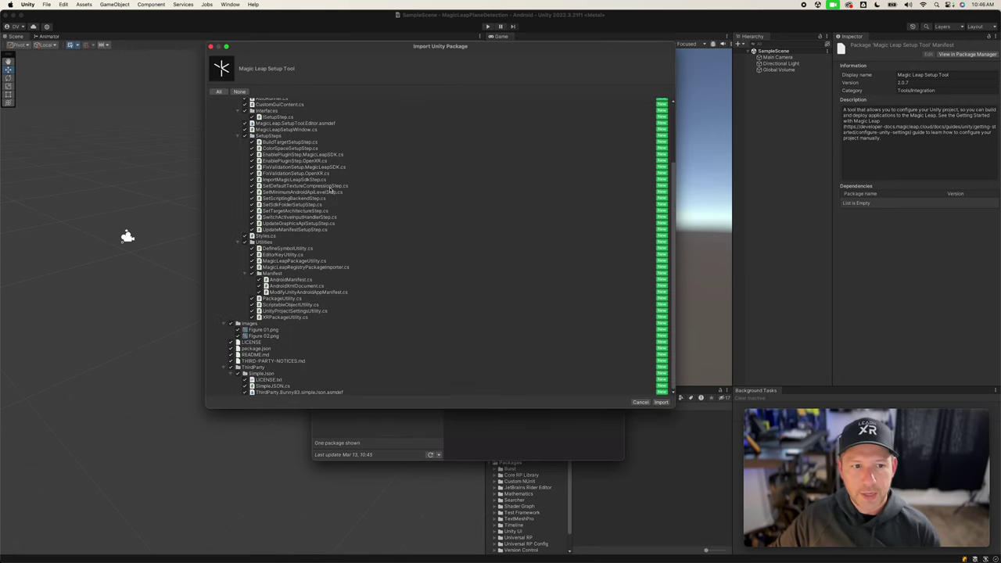
scroll(331, 189, "up", 5)
left_click(660, 402)
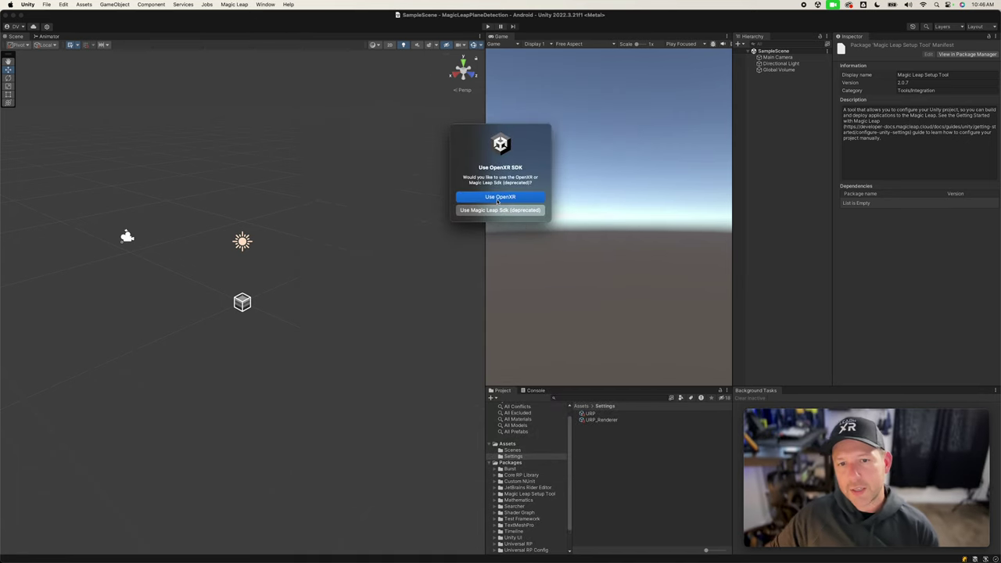
left_click(497, 200)
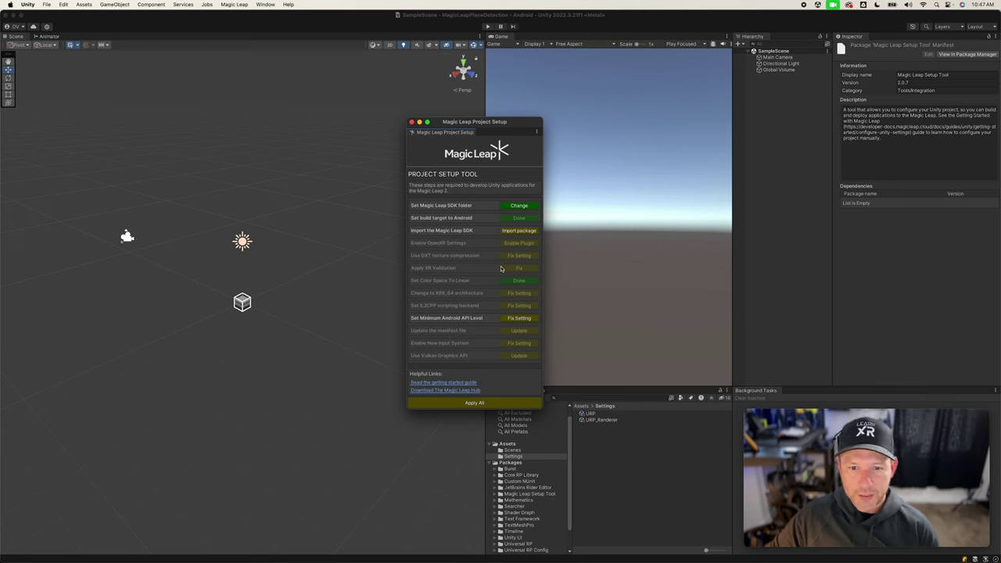
Apply all recommended Magic Leap project settings, close the setup tool and open the OpenXR plug-in settings
left_click(467, 405)
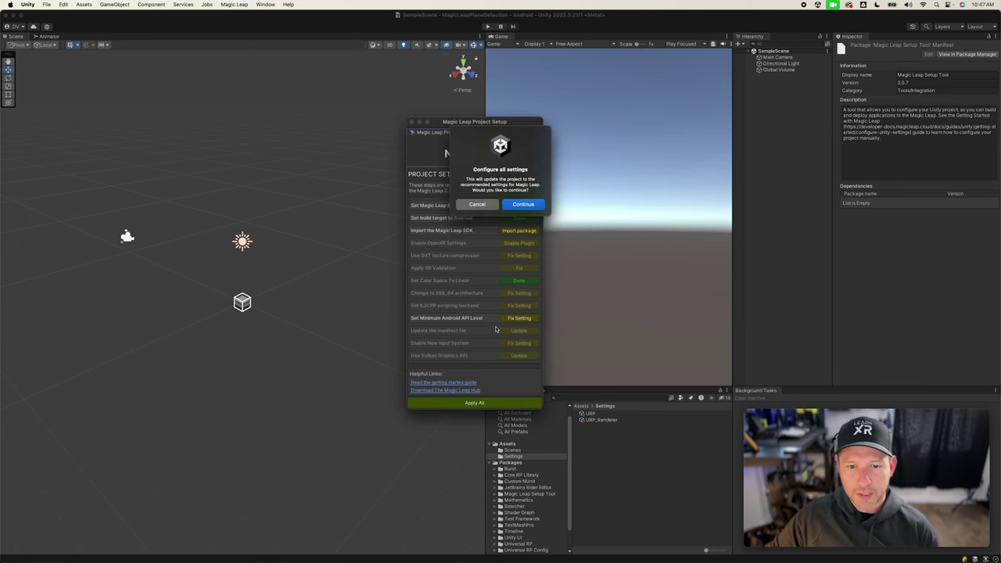
left_click(524, 204)
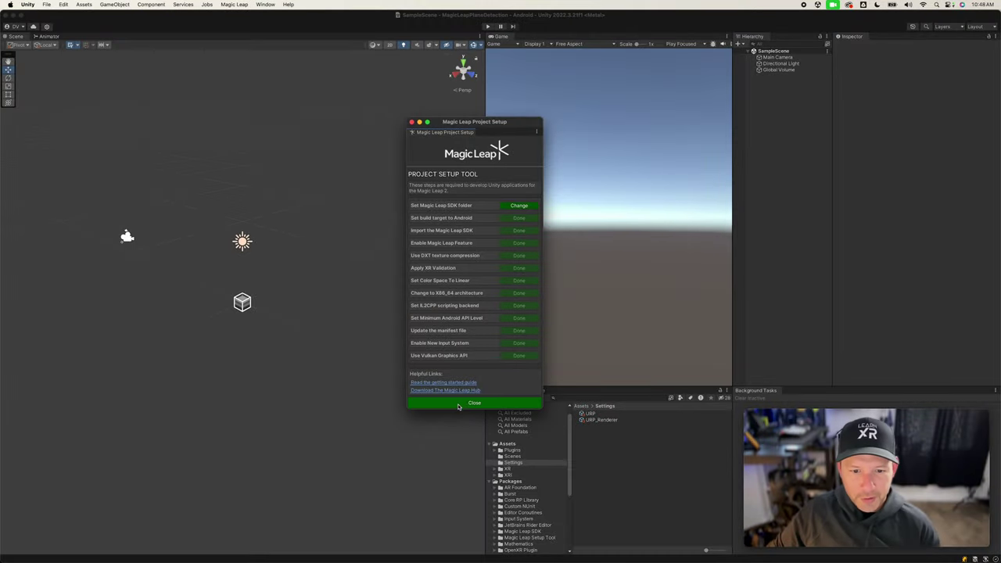
left_click(462, 405)
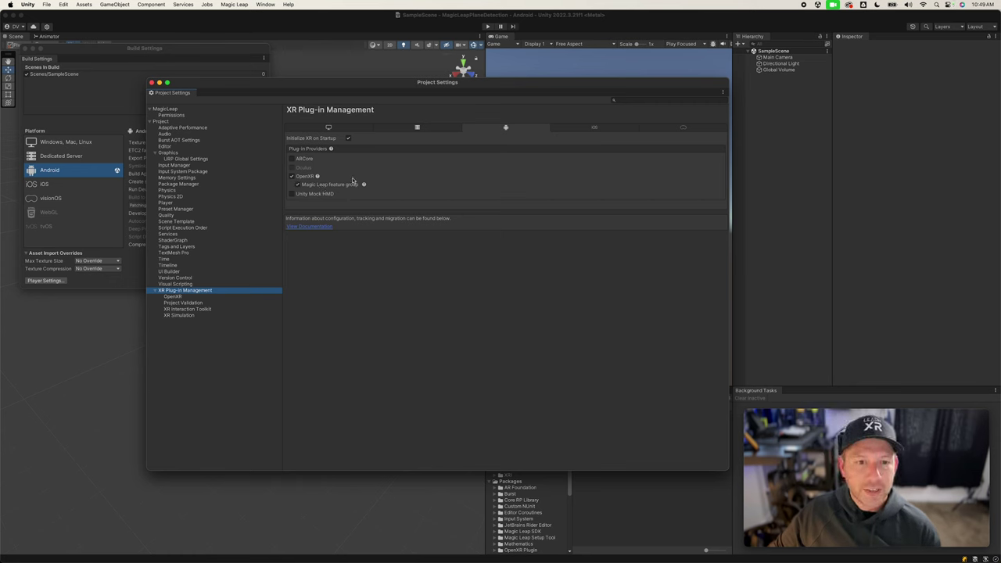
left_click(172, 297)
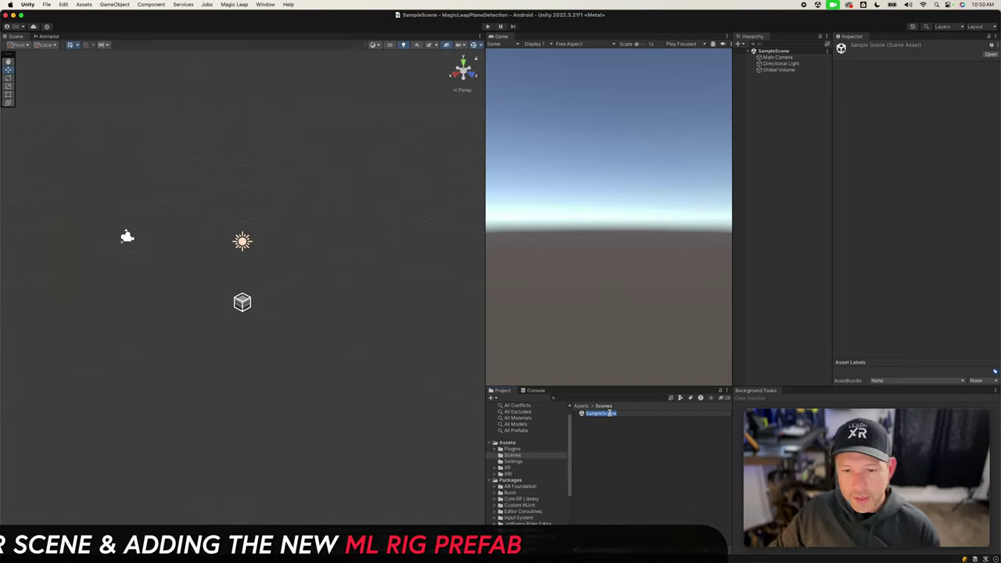
Rename the sample scene to PlaneDetectionBasic and delete its Main Camera and Global Volume objects
type("PlaneDetectionBasic")
key("Return")
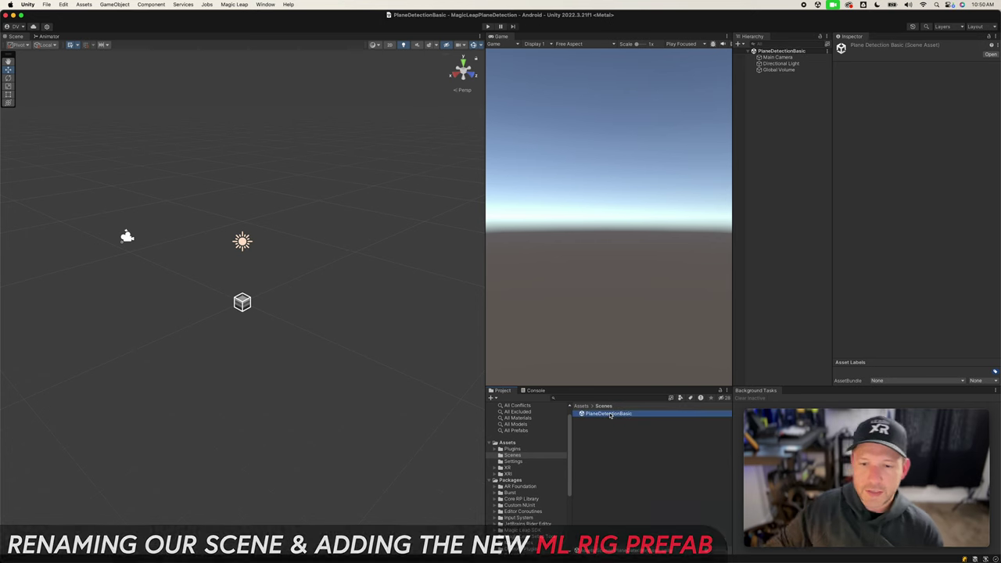
left_click(806, 70)
left_click(792, 58, "shift")
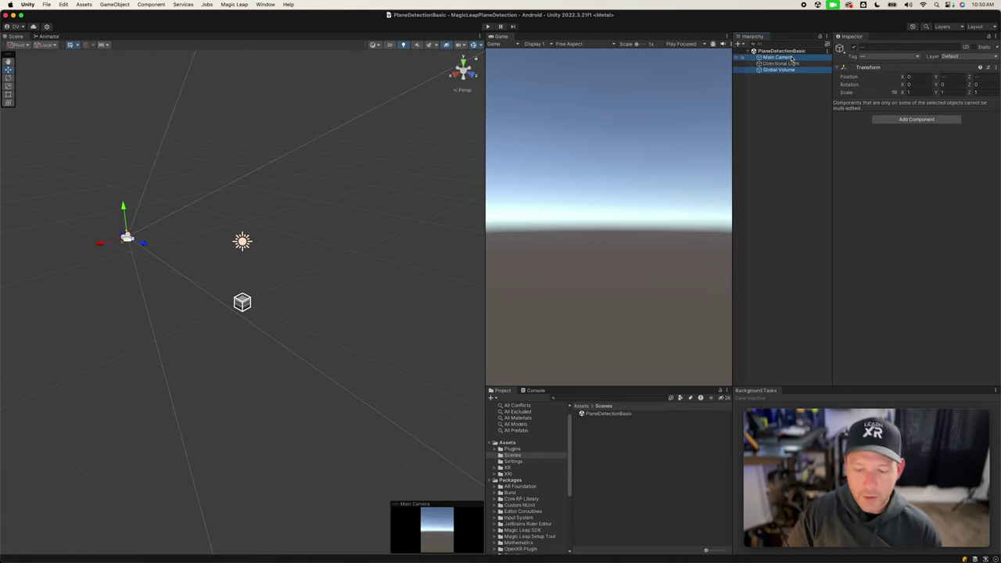
key("super+BackSpace")
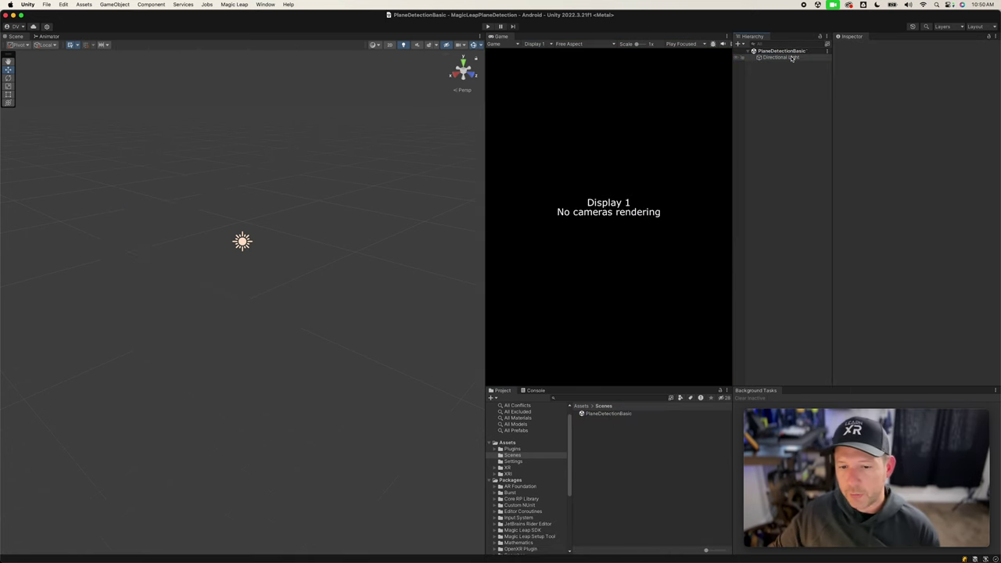
Import the ML Rig & Inputs sample from the Magic Leap SDK package among the project's packages
left_click(265, 5)
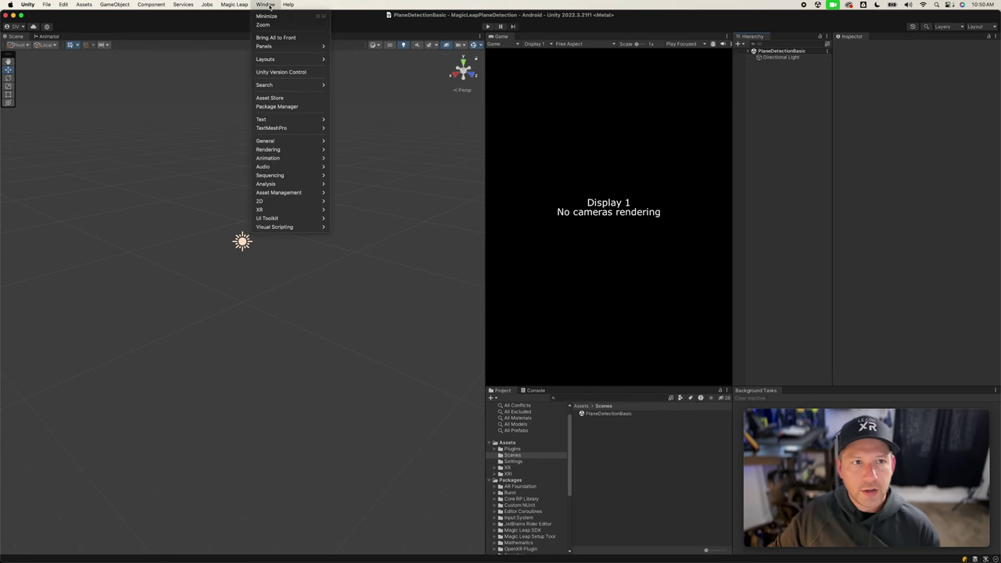
left_click(289, 110)
left_click(348, 114)
left_click(342, 141)
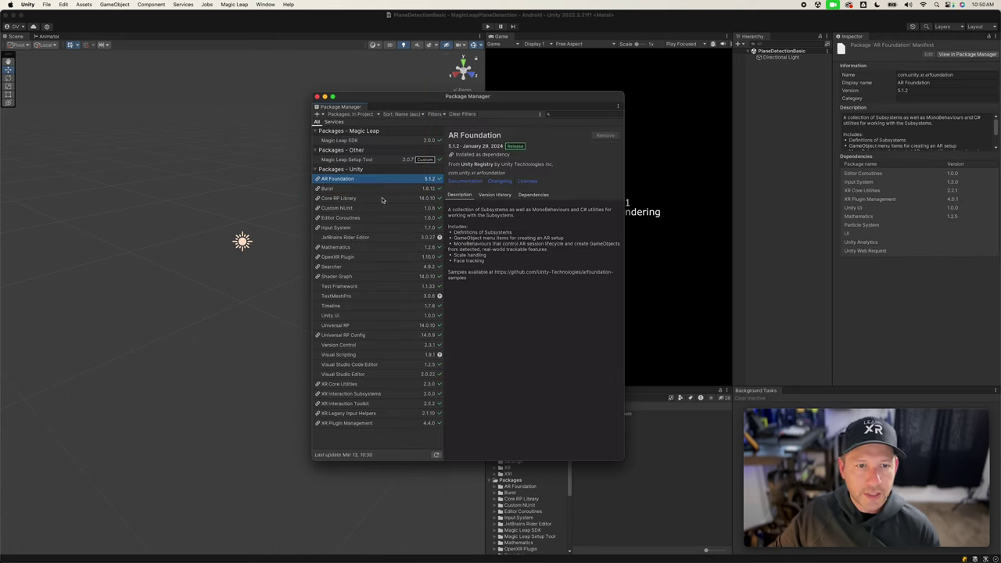
left_click(352, 142)
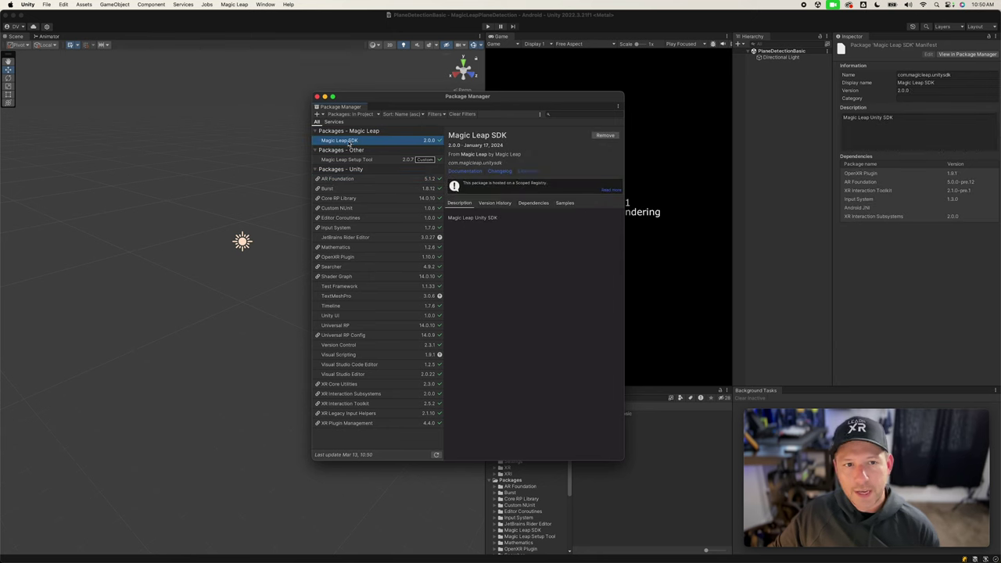
left_click(320, 115)
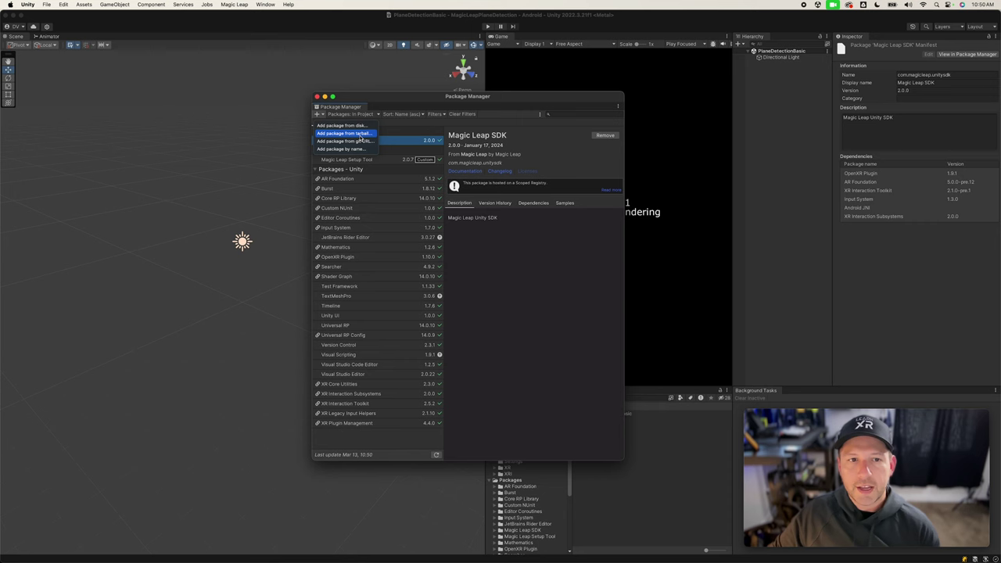
left_click(393, 101)
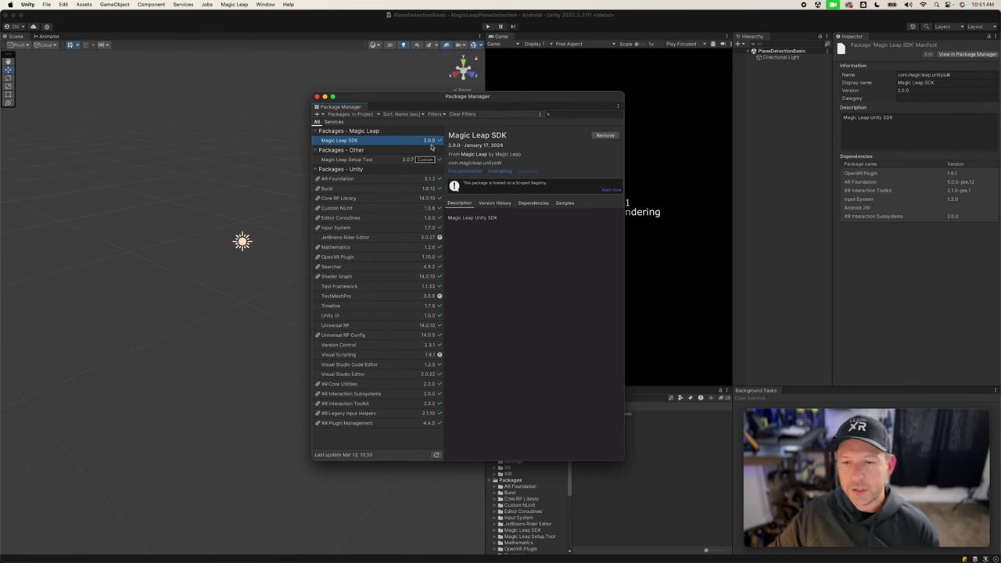
left_click(567, 202)
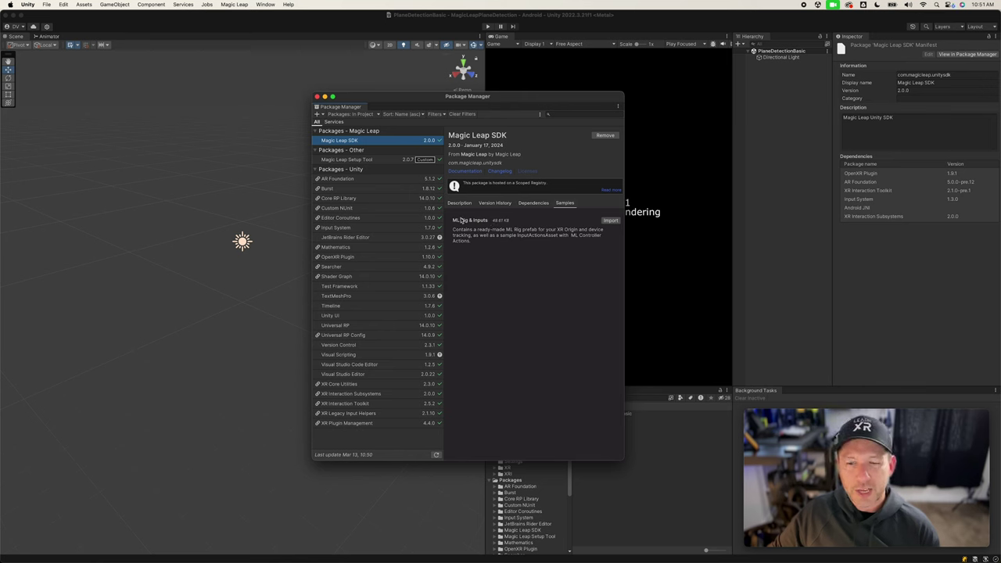
left_click(609, 221)
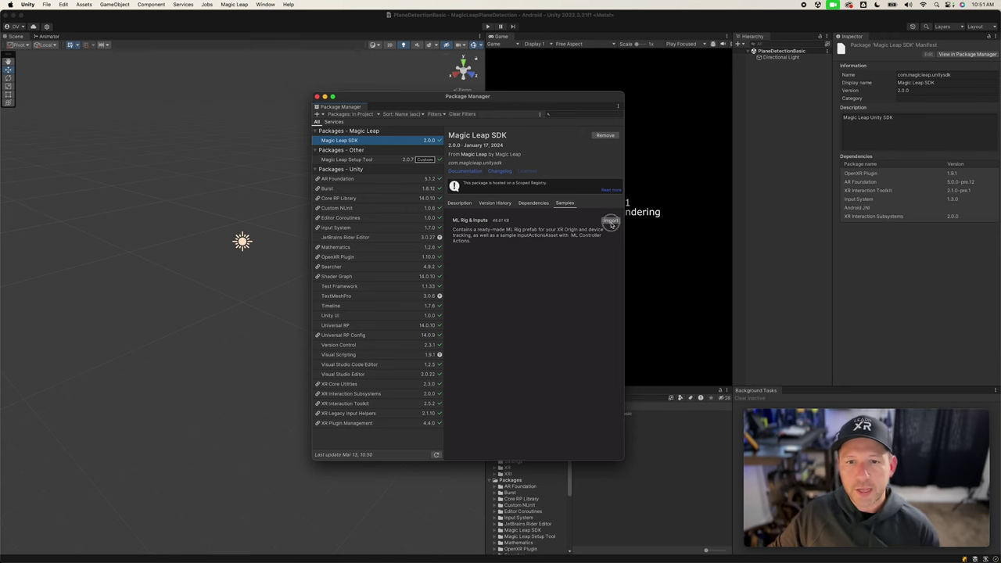
left_click(317, 97)
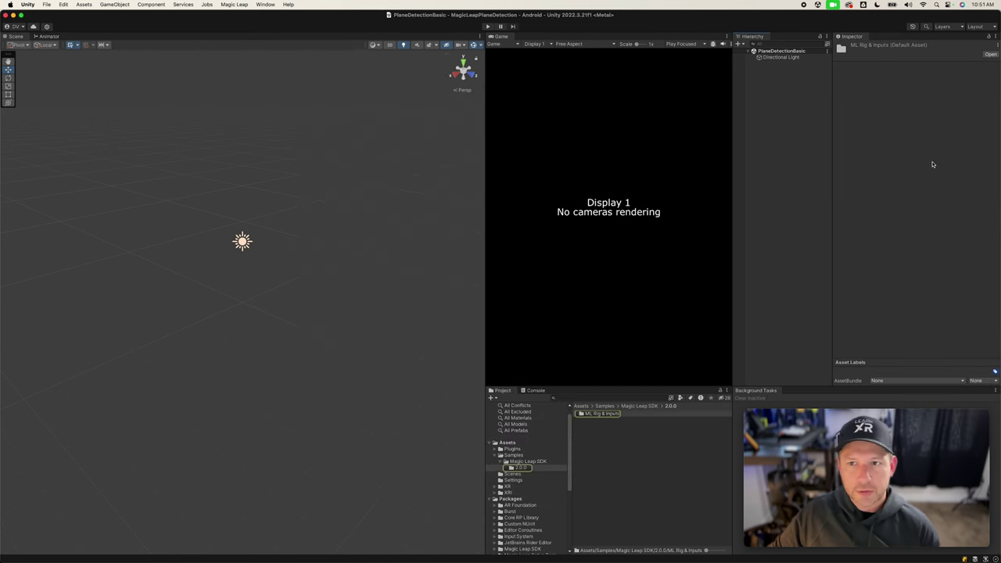
Add the ML Rig prefab from the ML Rig & Inputs folder to the scene and view MagicLeapInput's Eyes action map
double_click(601, 413)
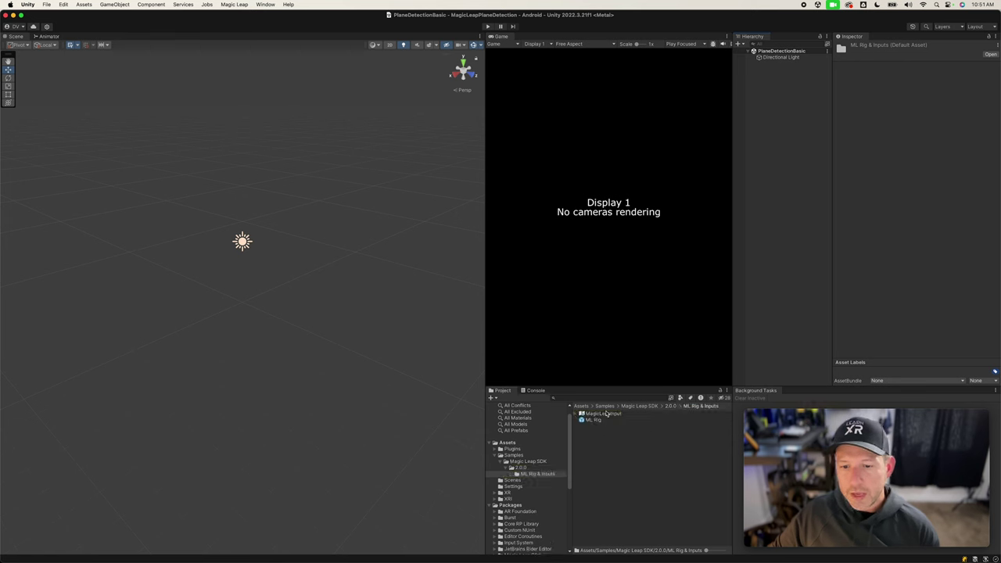
left_click_drag(596, 420, 801, 180)
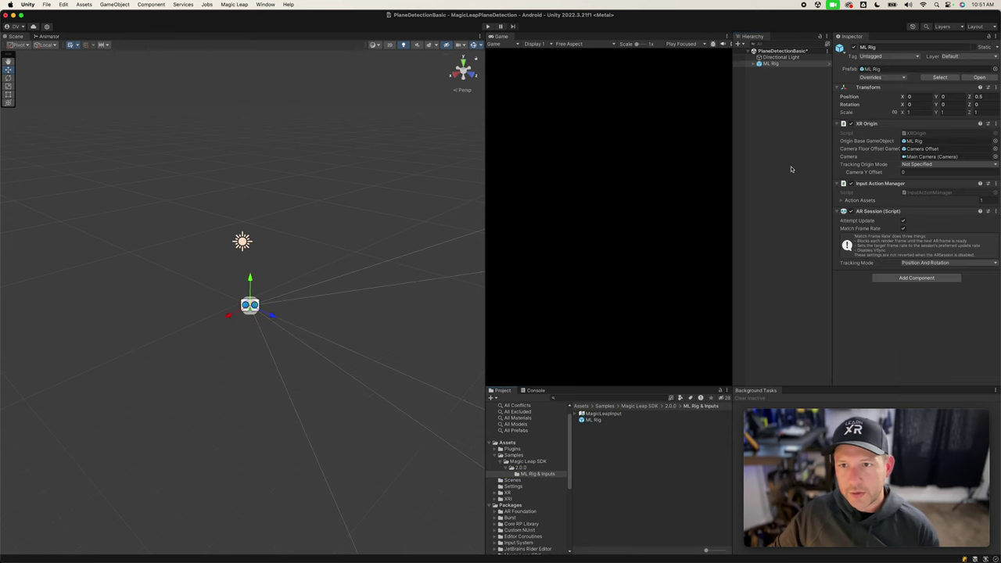
double_click(596, 413)
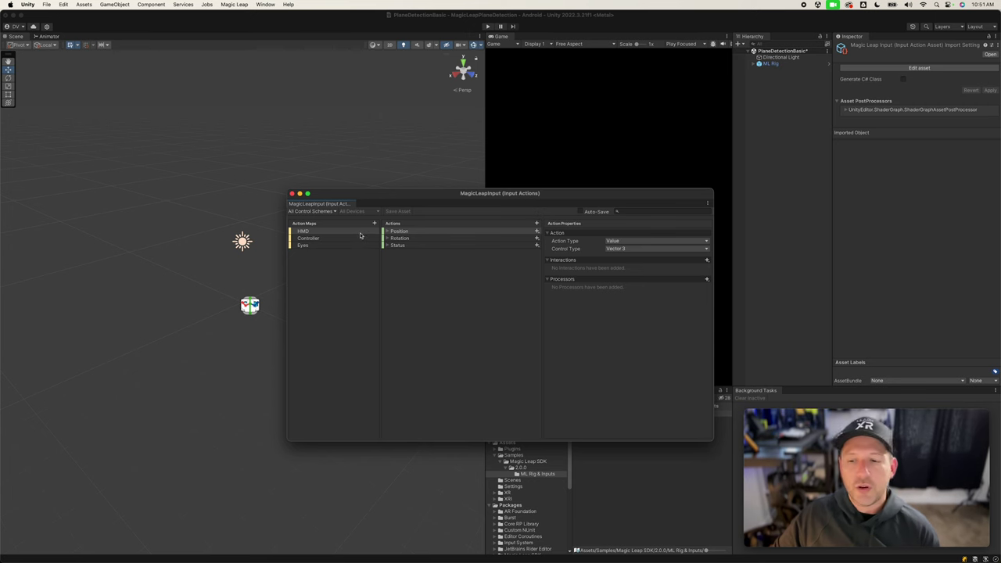
left_click(306, 245)
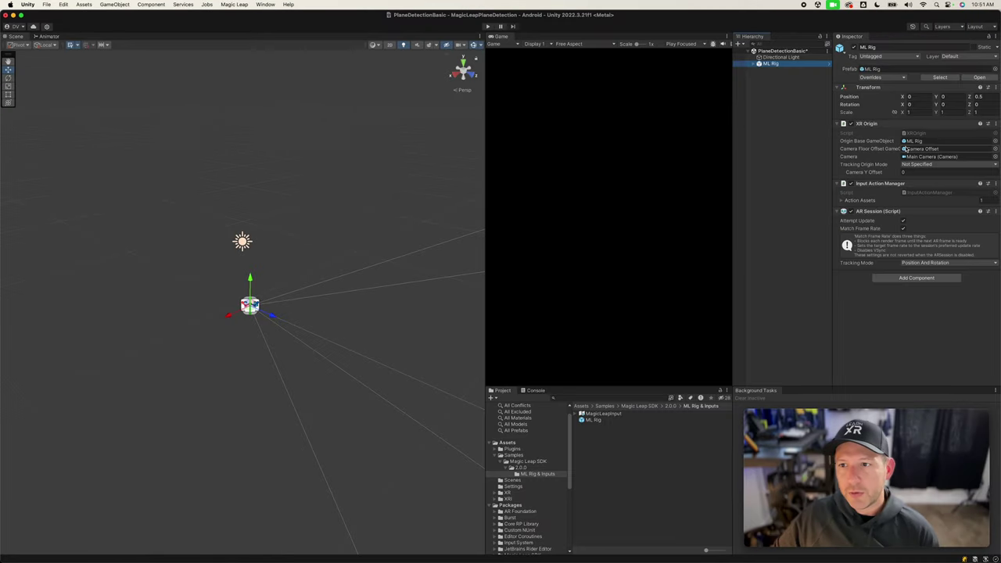
Set the ML Rig's Tracking Origin Mode to Device and check the asset assigned in its Input Action Manager
left_click(912, 164)
left_click(917, 176)
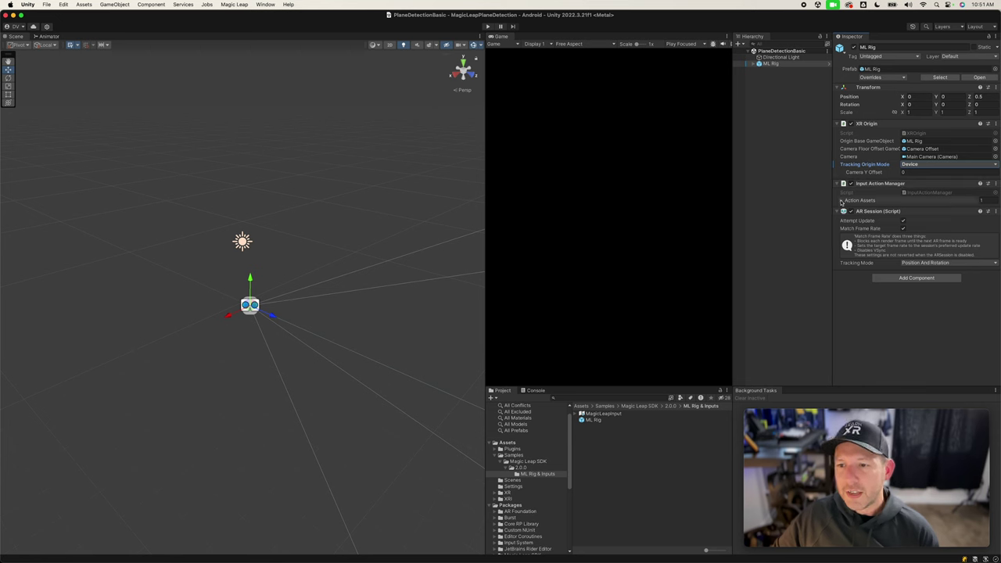
left_click(842, 201)
left_click(921, 210)
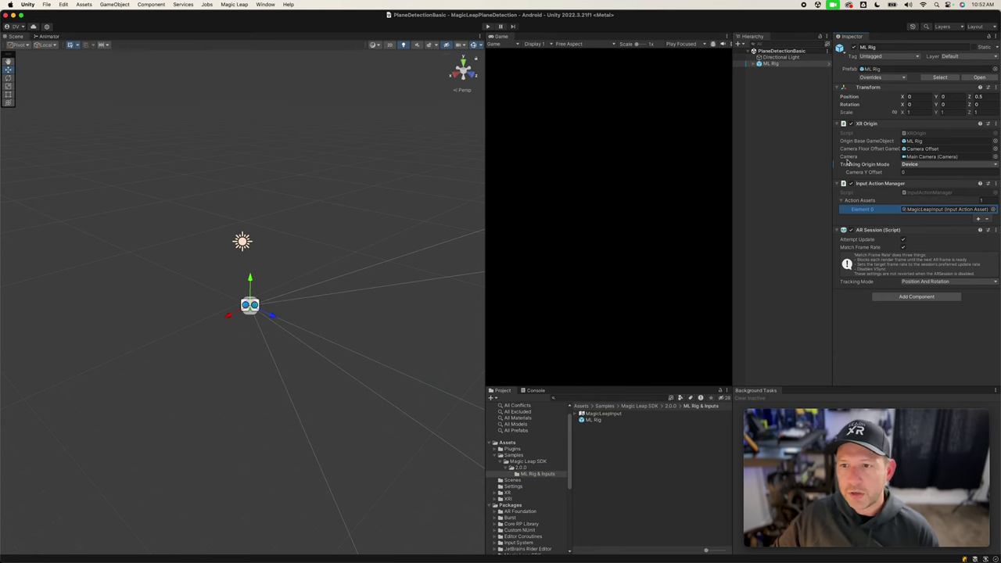
Set the near clipping plane of the ML Rig's Main Camera to 0.25
left_click(754, 63)
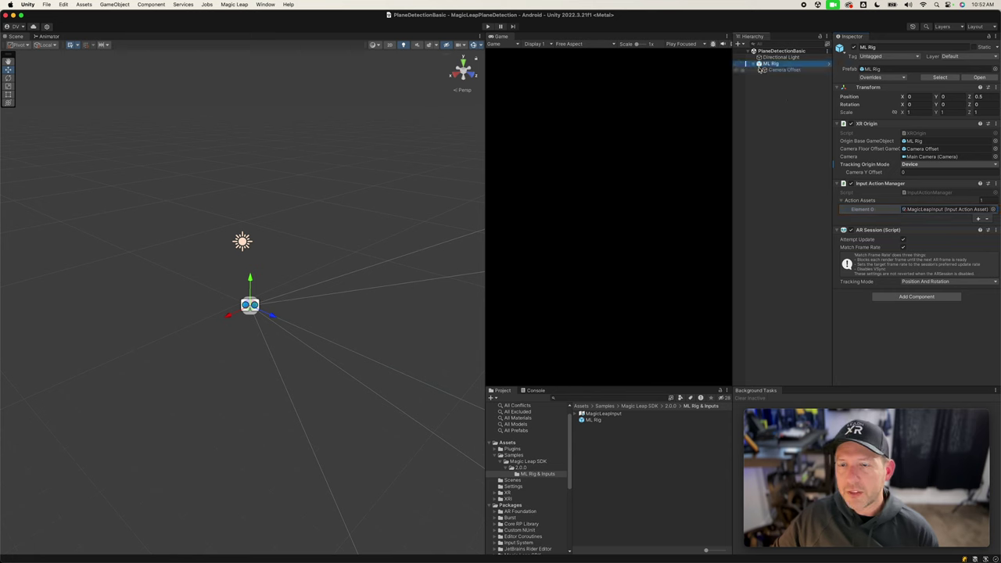
left_click(764, 70)
left_click(777, 77)
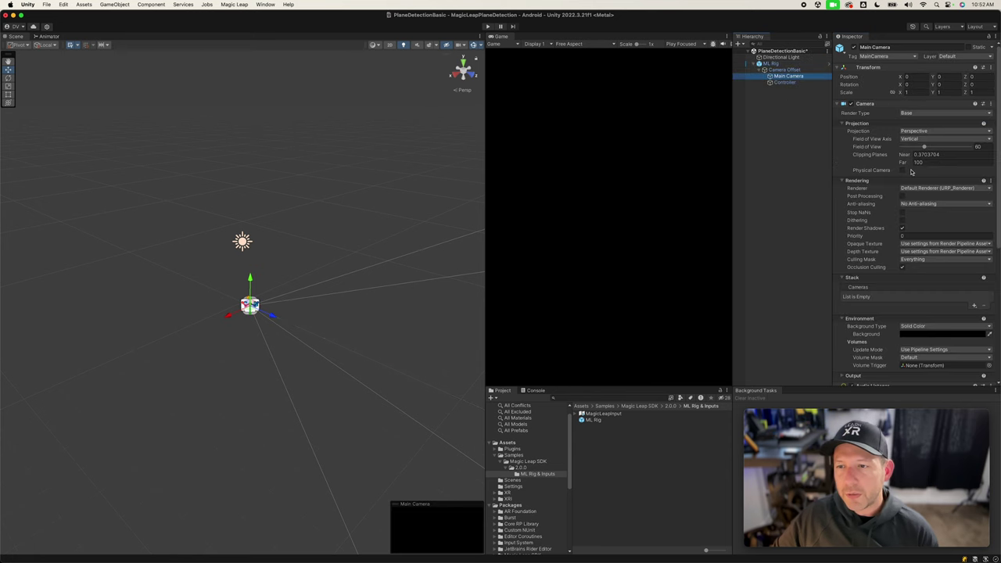
left_click(949, 156)
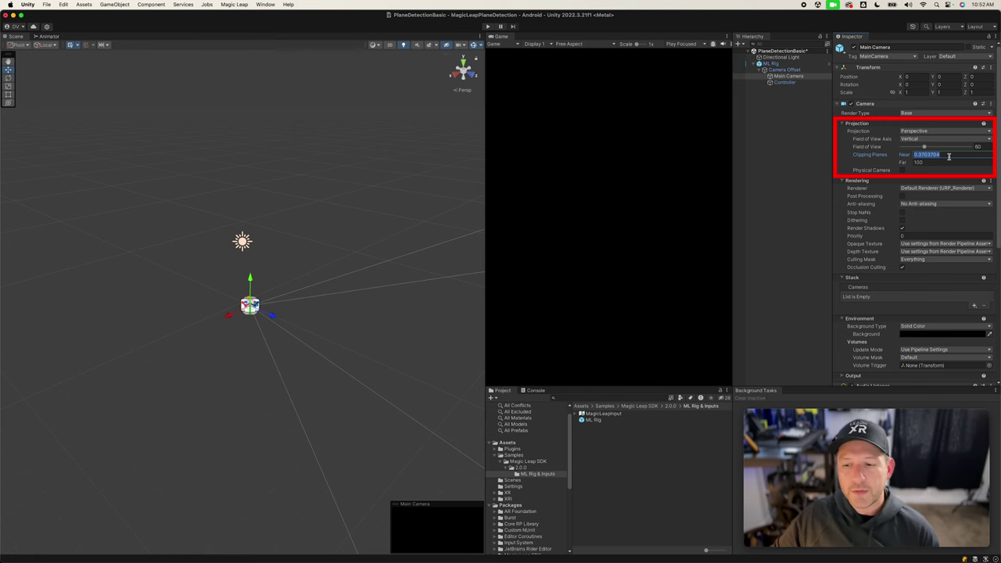
left_click(925, 155)
double_click(928, 155)
left_click(931, 156)
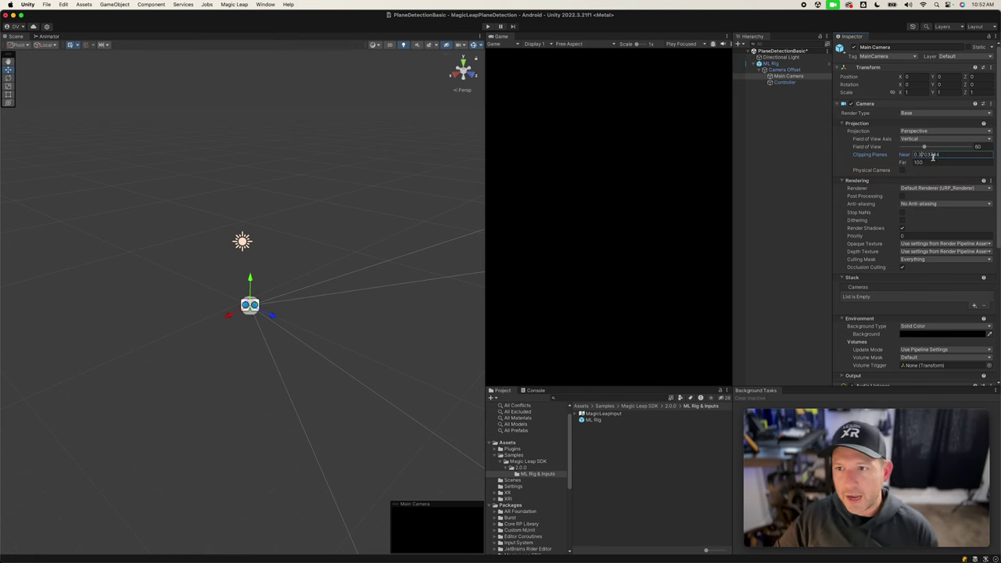
double_click(933, 155)
type("0.25")
key("Return")
scroll(936, 163, "down", 1)
scroll(937, 165, "down", 1)
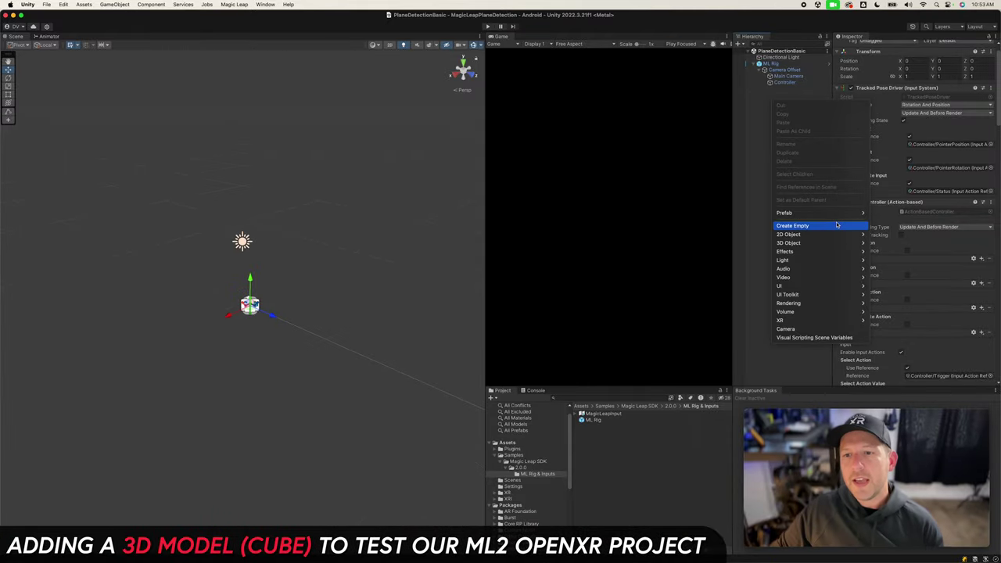
key("Escape")
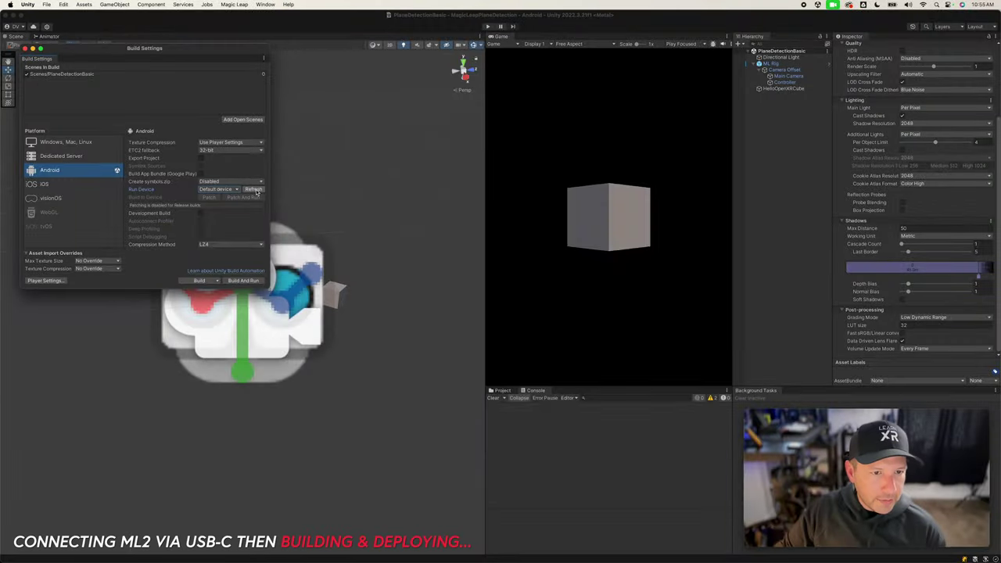
Refresh the Android build's device list and choose the connected Magic Leap 2 as the run device
left_click(256, 191)
left_click(222, 190)
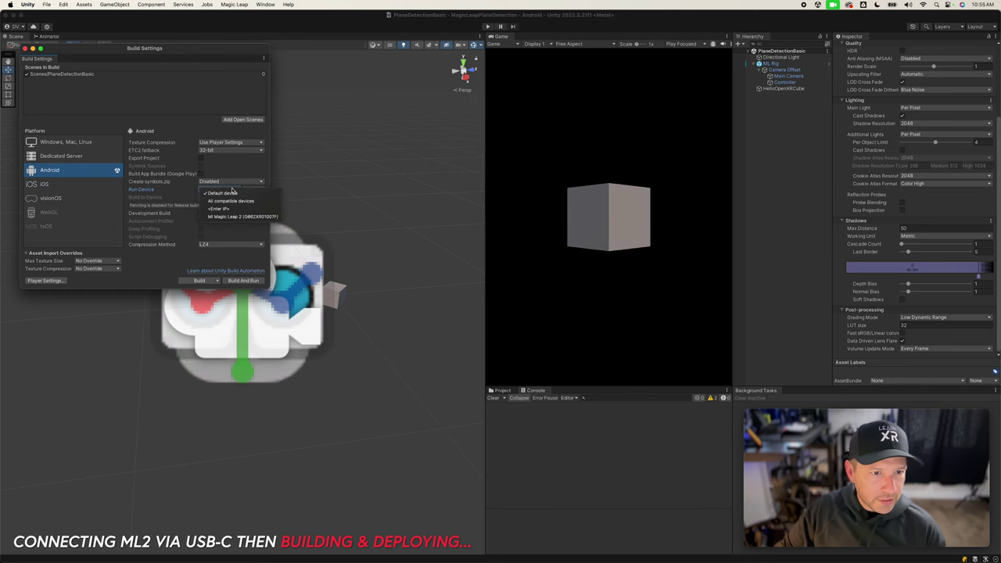
left_click(232, 218)
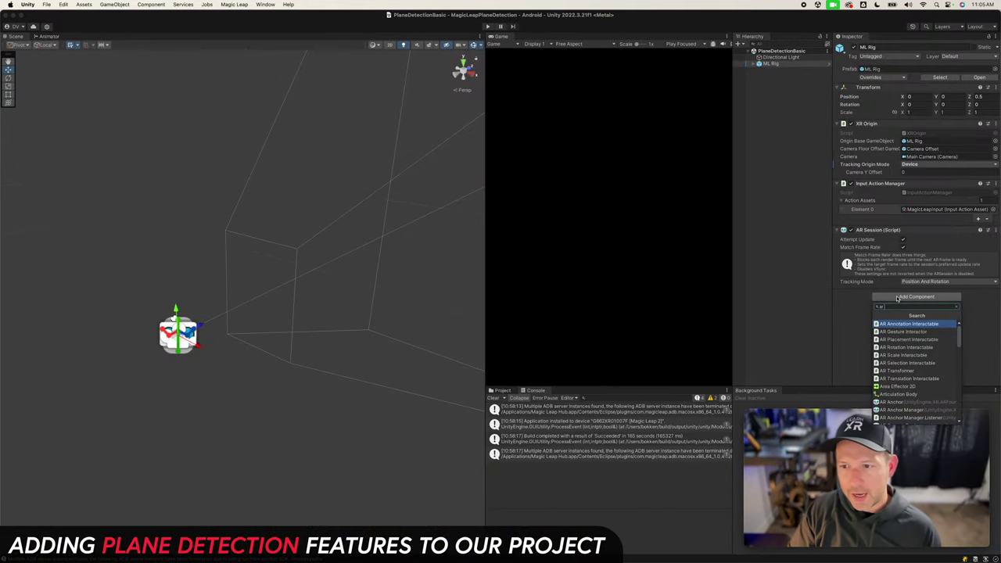
Add an AR Plane Manager component to the ML Rig and review its Detection Mode options, keeping Everything
type("plane")
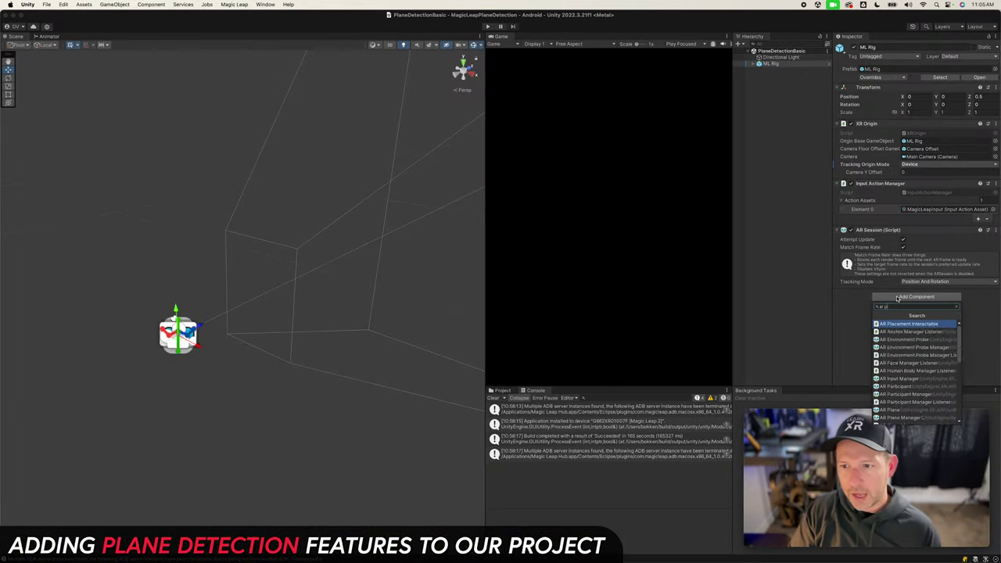
key("Down")
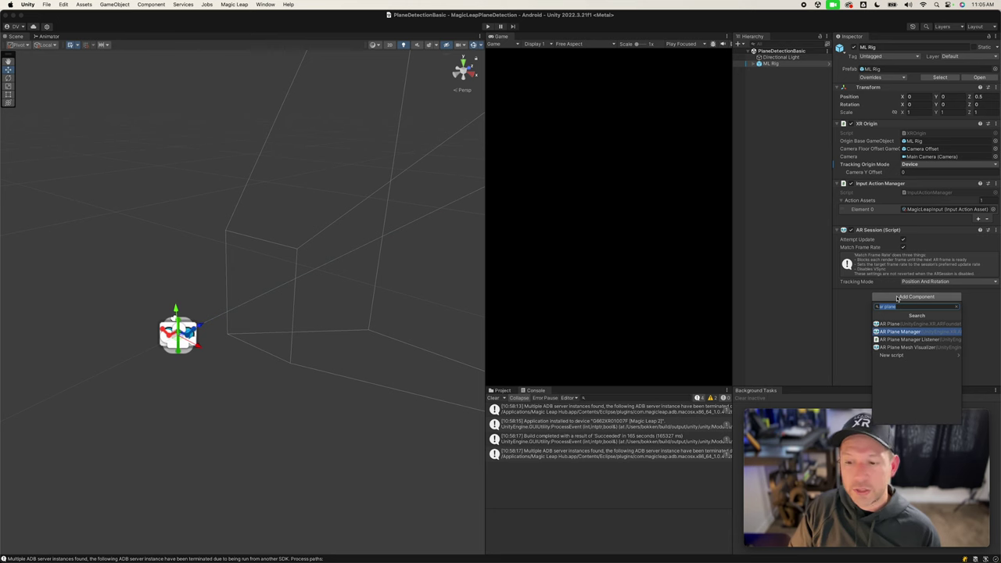
key("Return")
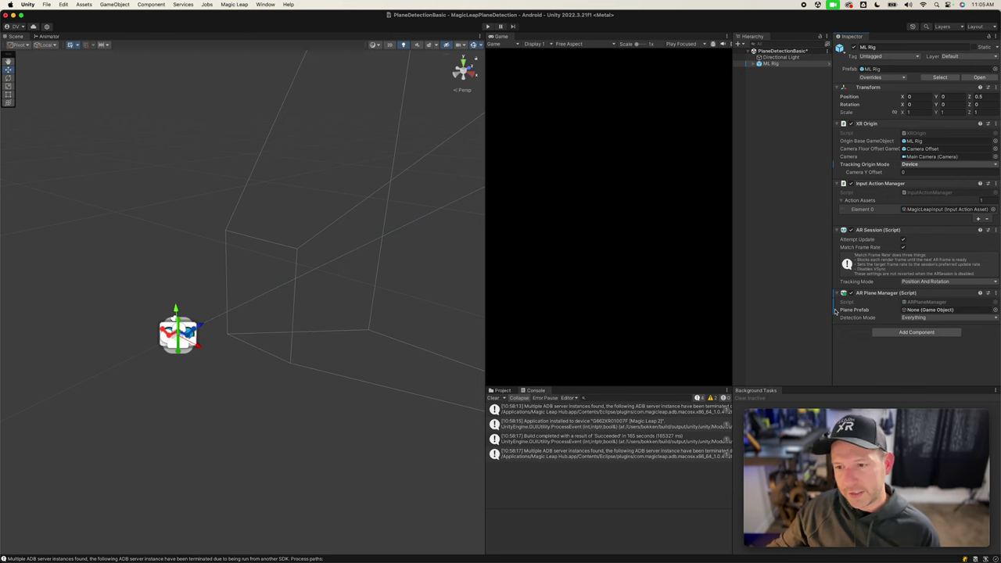
left_click(924, 318)
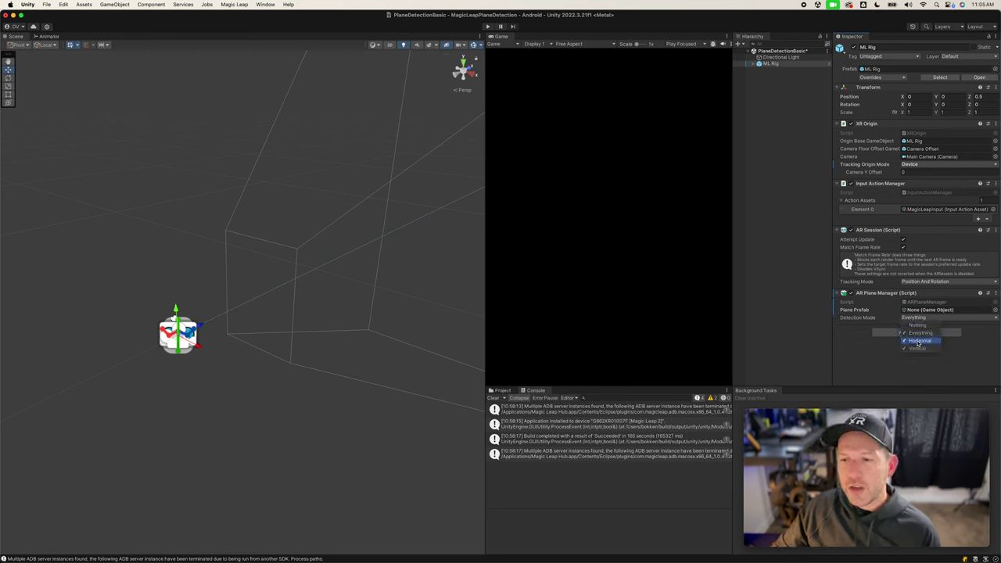
left_click(879, 320)
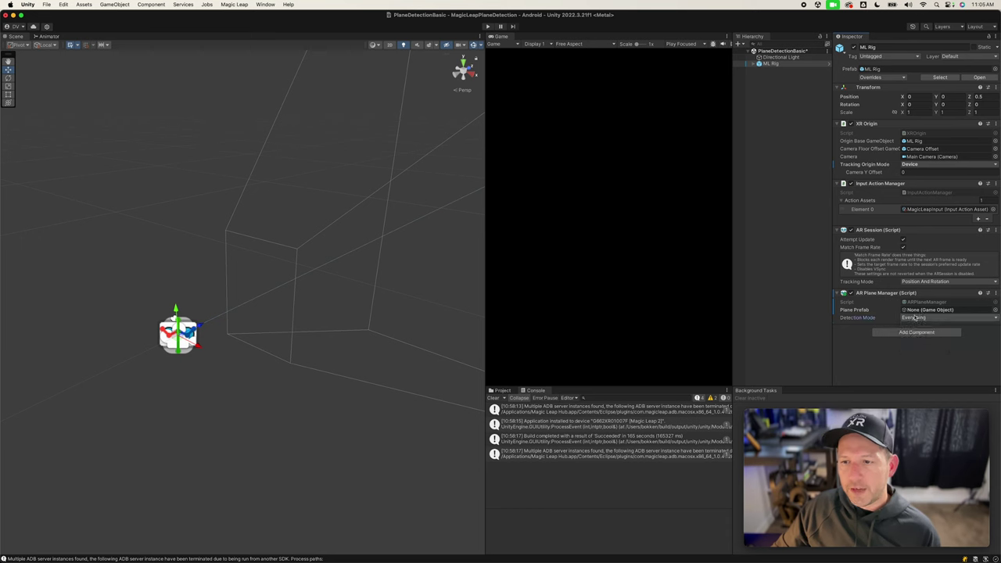
Create a folder named Prefabs in the project's Assets
left_click(502, 390)
right_click(596, 461)
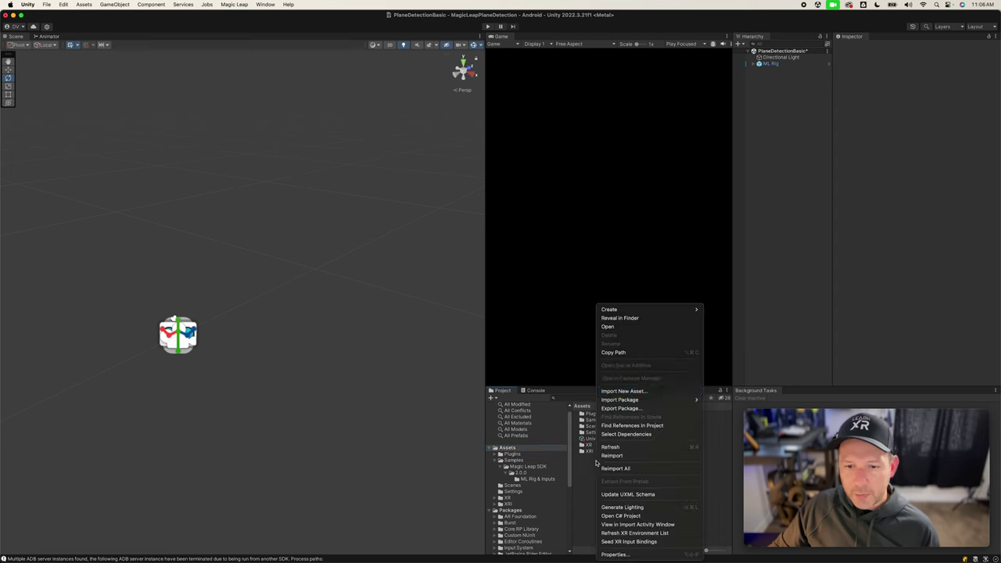
mouse_move(627, 312)
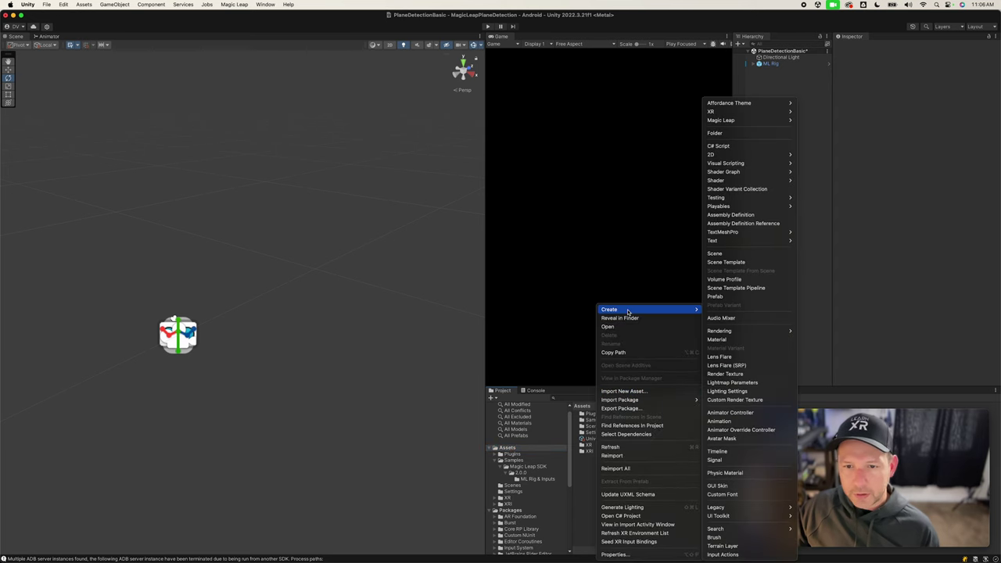
left_click(738, 133)
type("Prefabs")
key("Return")
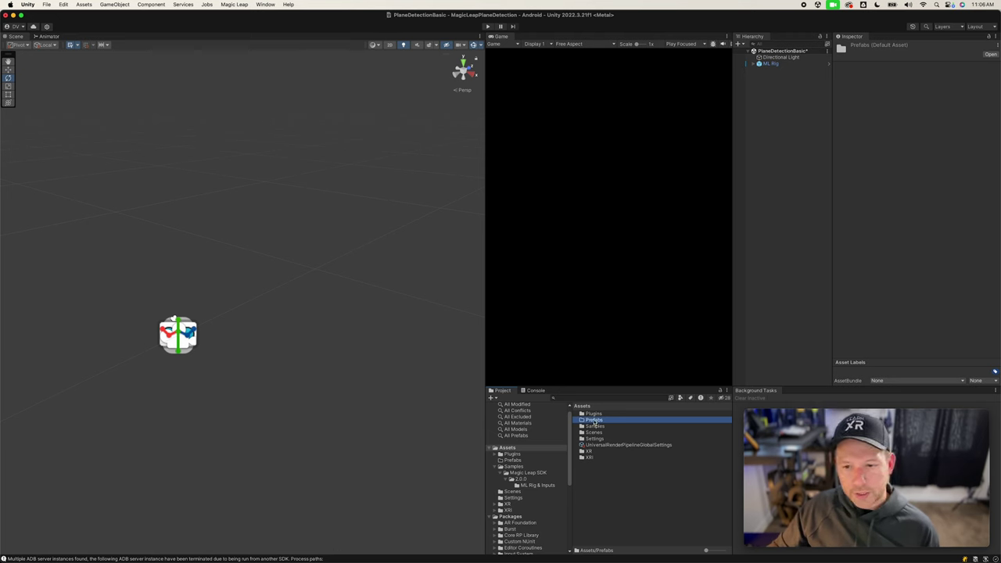
Import PlanePrefabExample from the Magic Leap examples in Finder into the Prefabs folder, and open the prefab to review its components
double_click(595, 423)
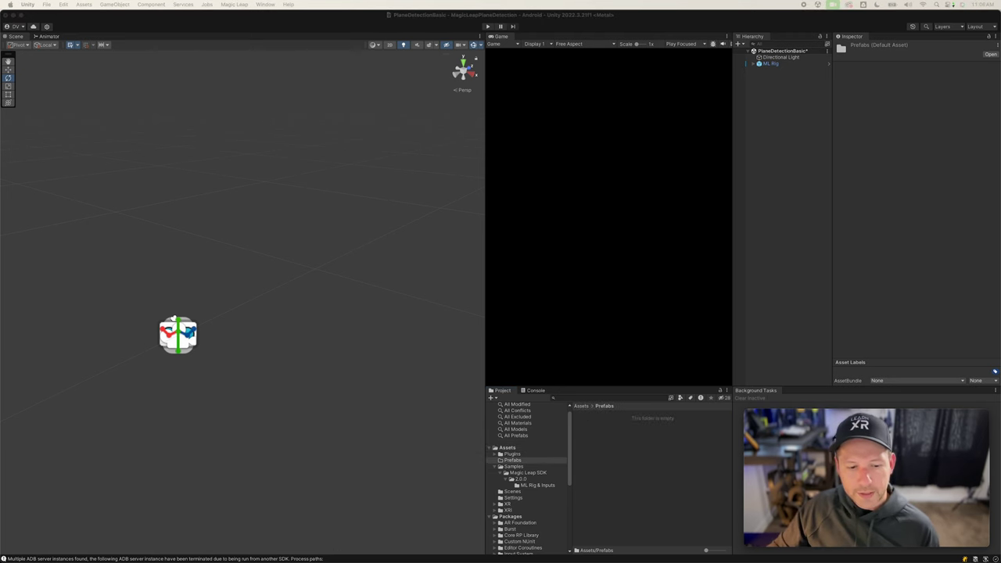
left_click_drag(636, 560, 645, 458)
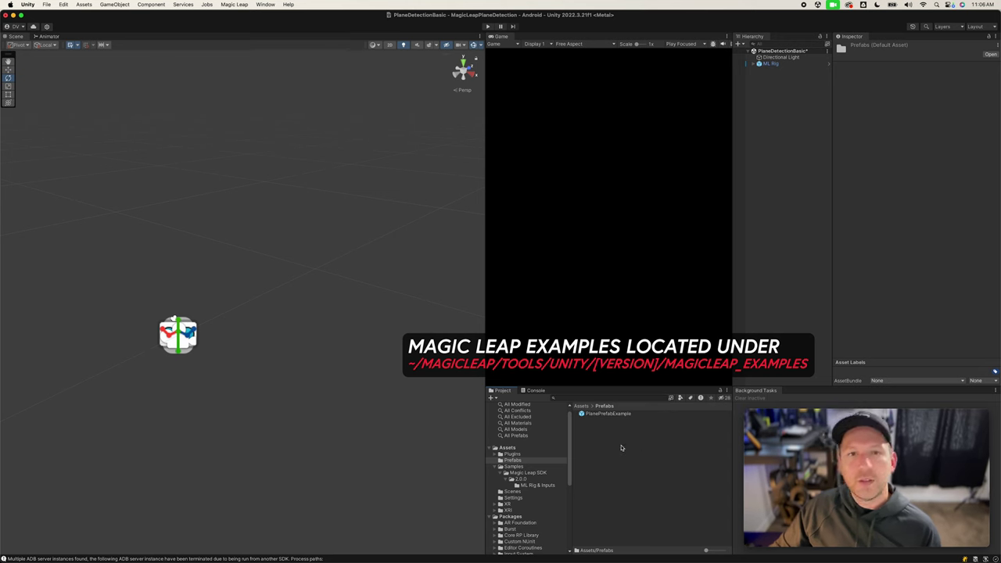
left_click(619, 414)
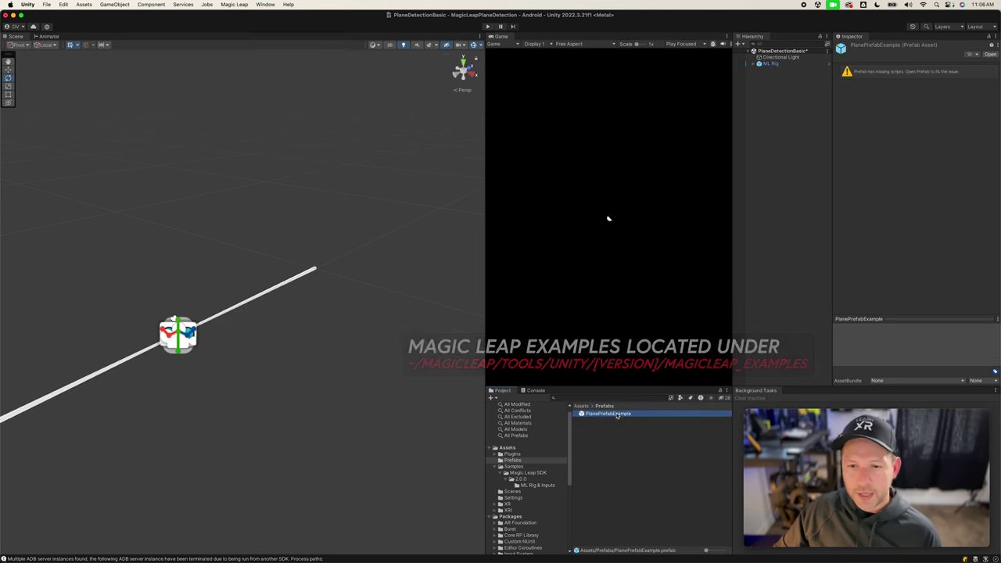
double_click(615, 414)
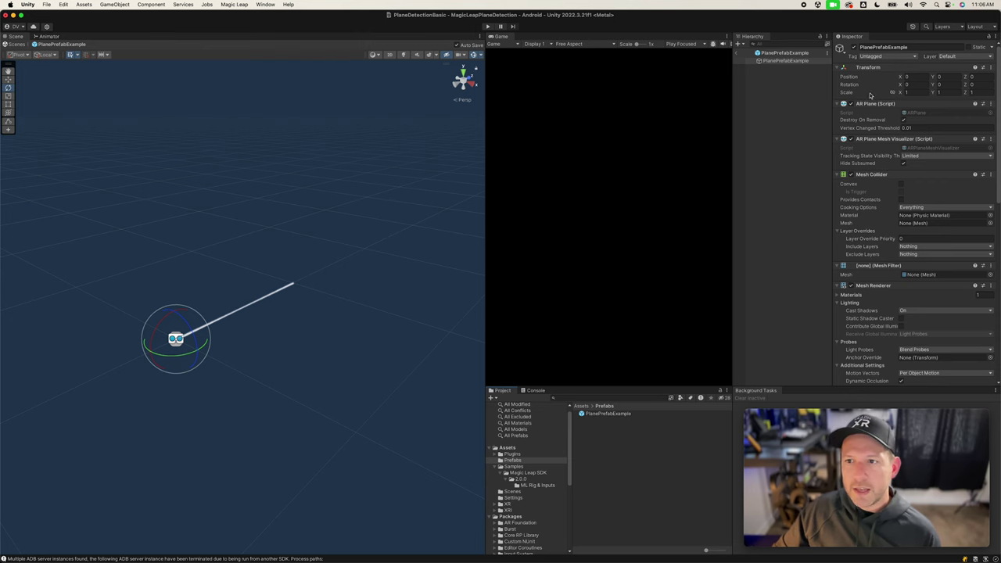
scroll(866, 230, "down", 2)
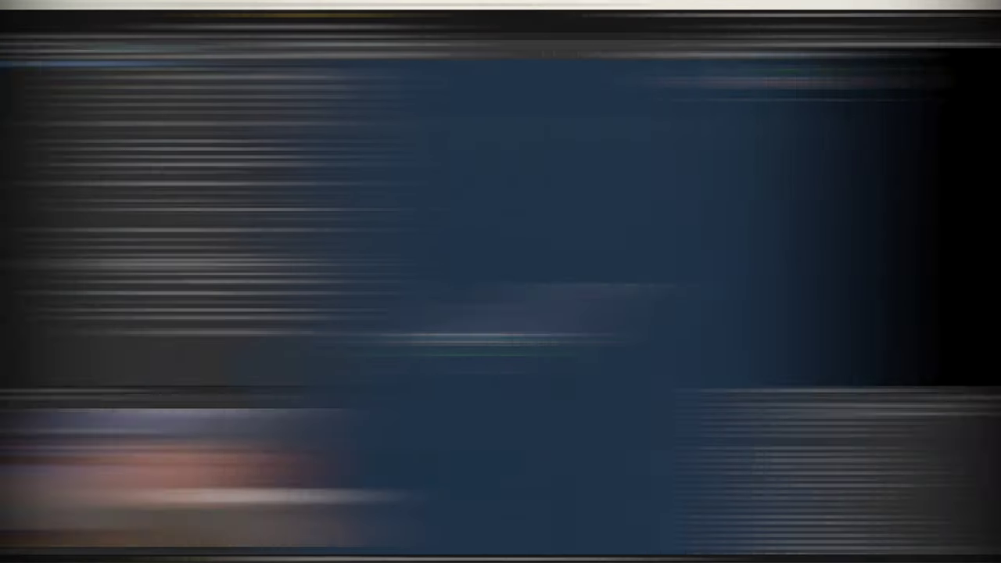
Assign PlanePrefabExample as the Plane Prefab of the ML Rig's AR Plane Manager
left_click(913, 310)
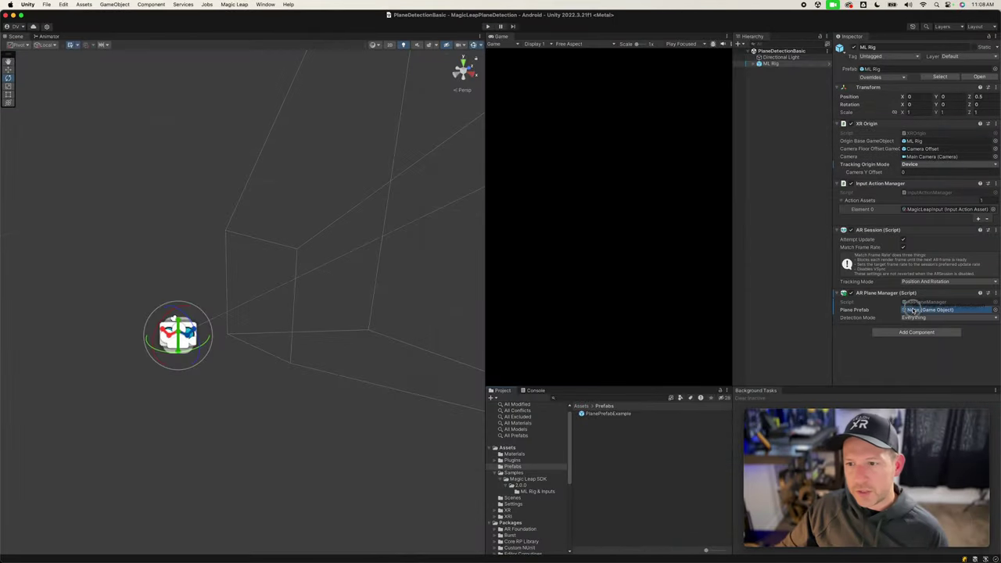
left_click_drag(914, 309, 916, 311)
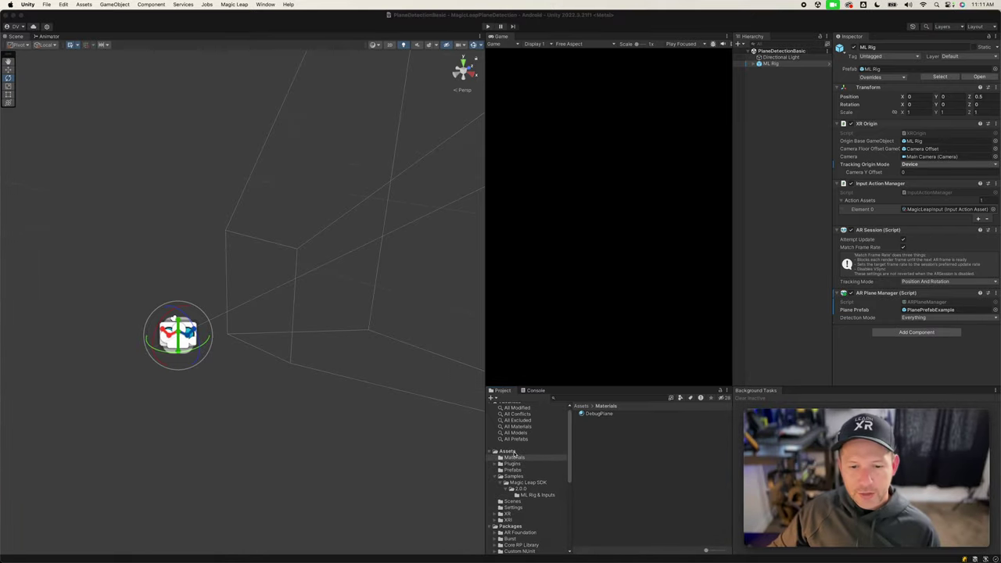
Import the LearnXR folder from Finder into the root of the project's Assets
left_click(509, 454)
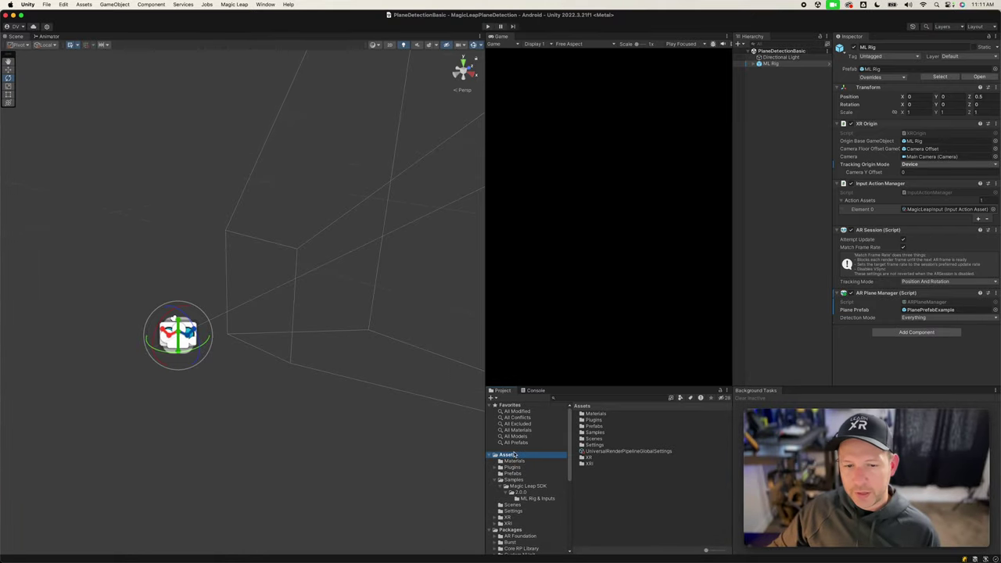
key("super+Tab")
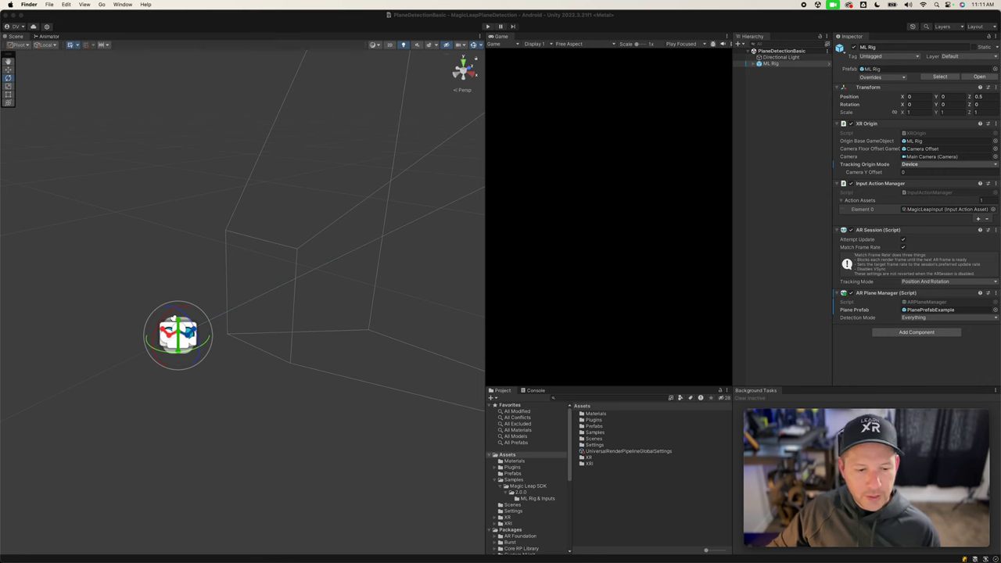
left_click_drag(640, 535, 638, 494)
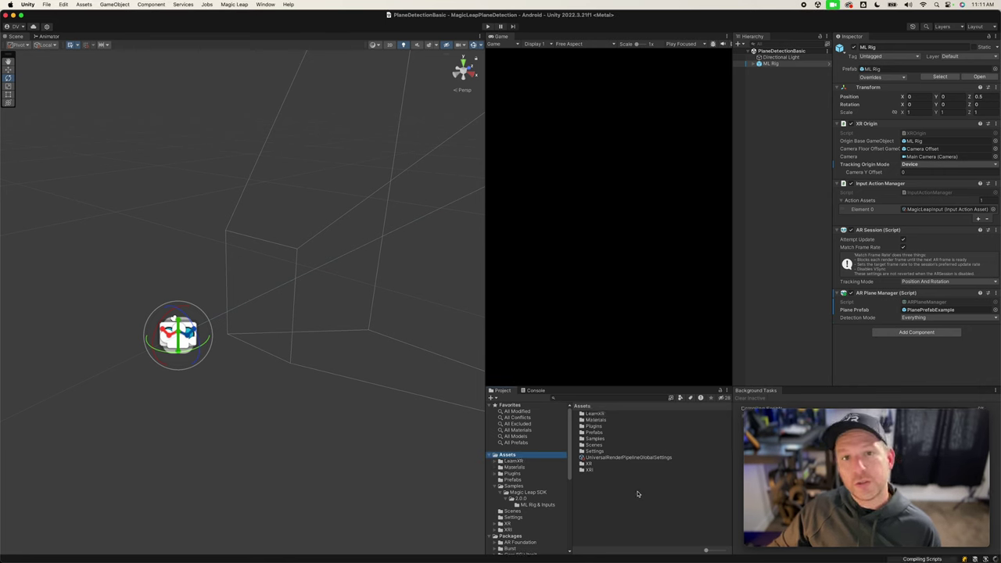